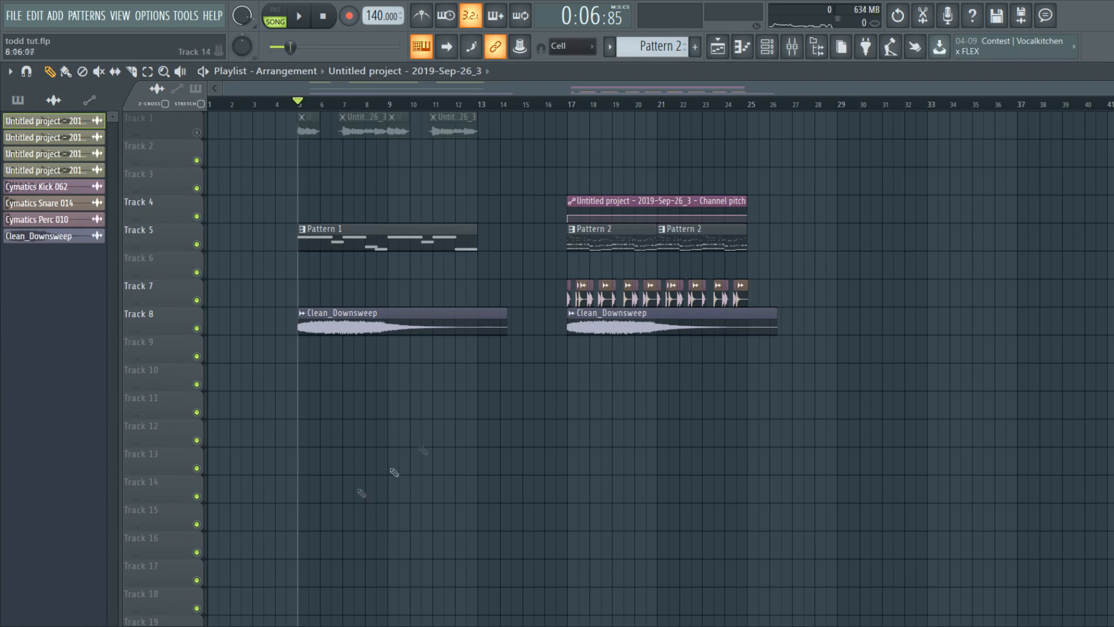
# Step: Play the song from bar 17, then from bar 5, stopping each time
pyautogui.click(571, 104)
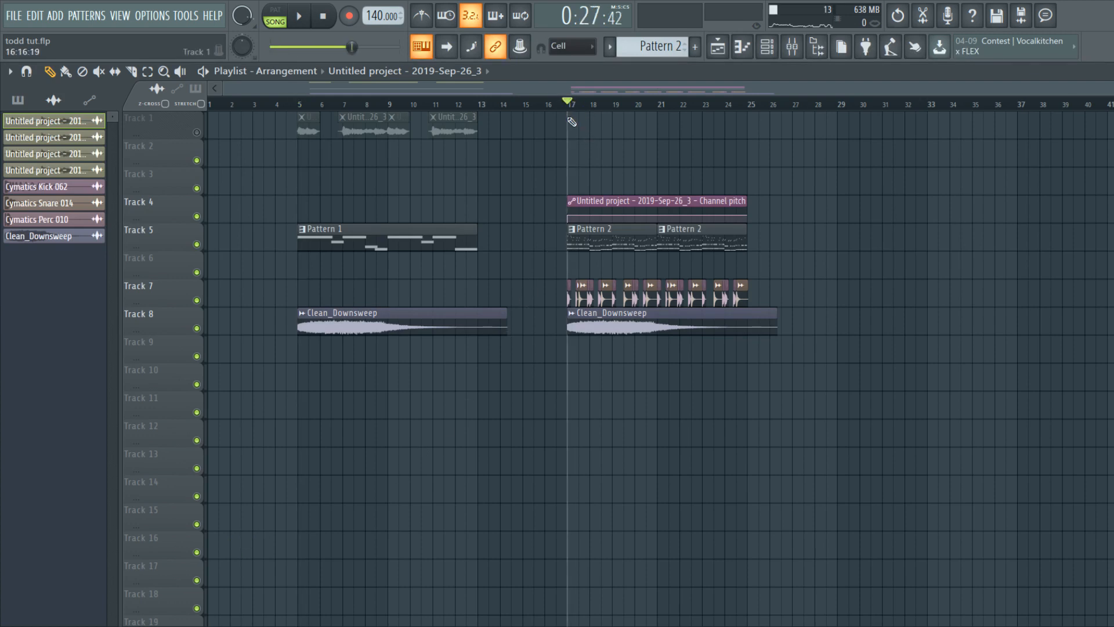
pyautogui.press('space')
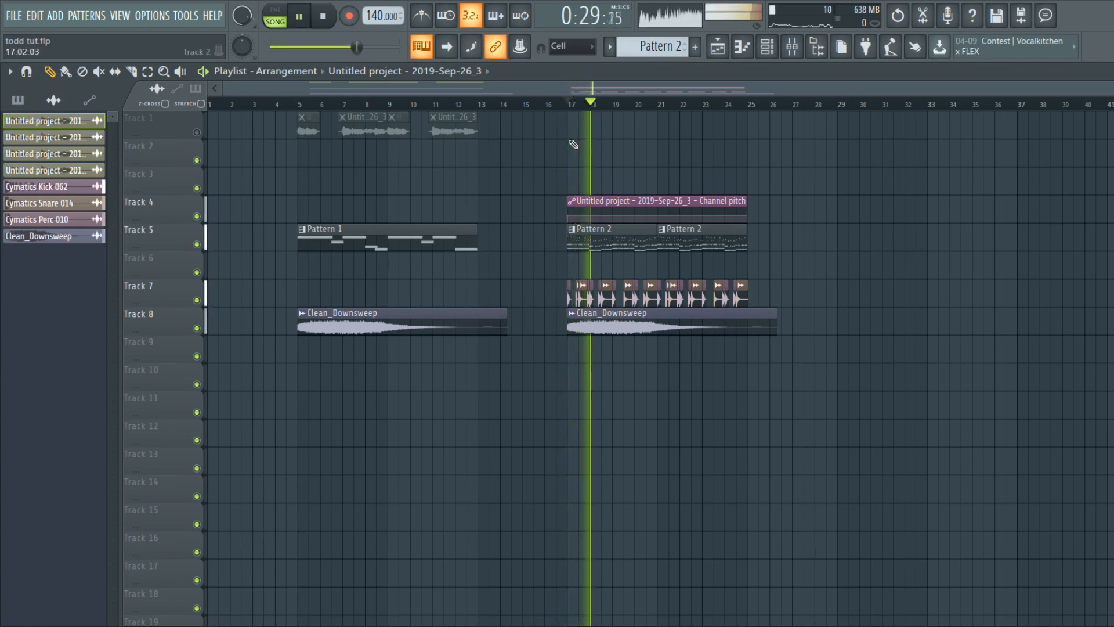
pyautogui.press('space')
pyautogui.click(304, 106)
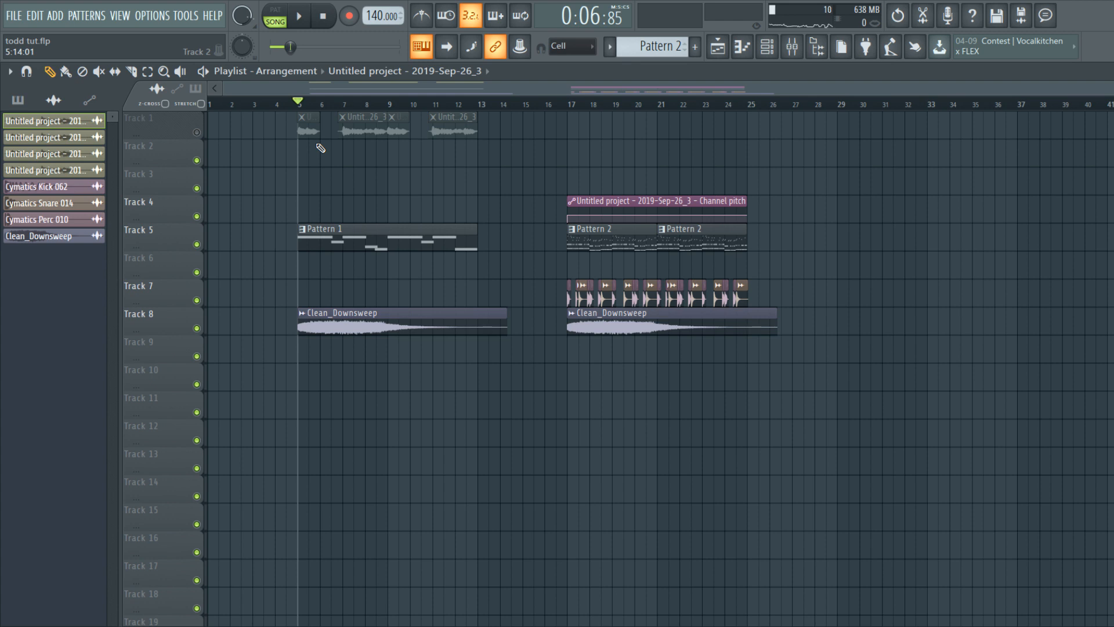
pyautogui.press('space')
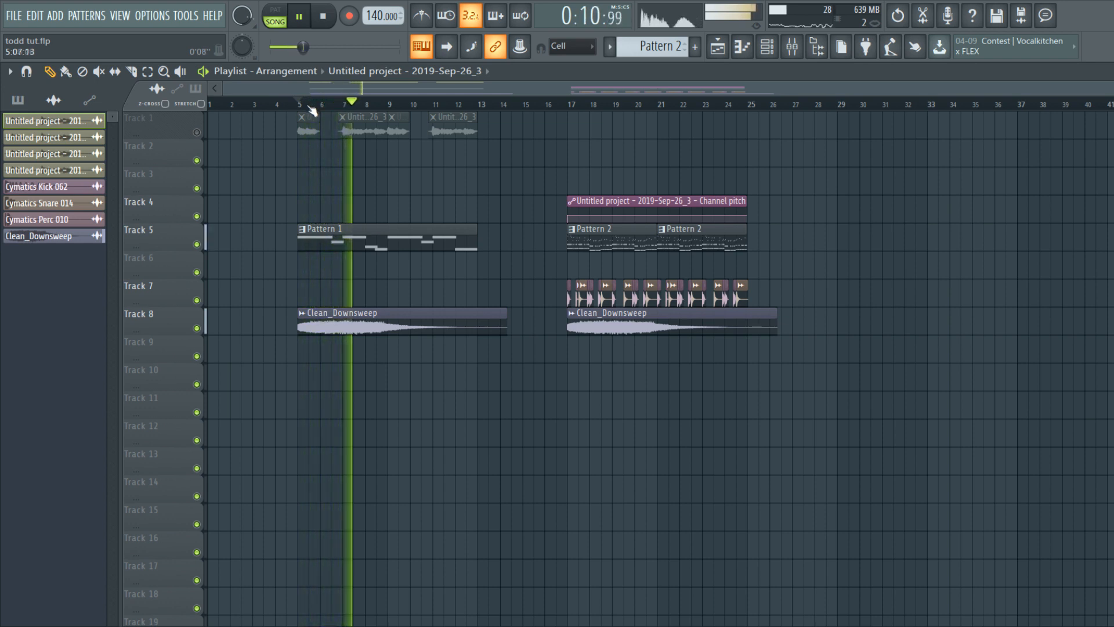
pyautogui.press('space')
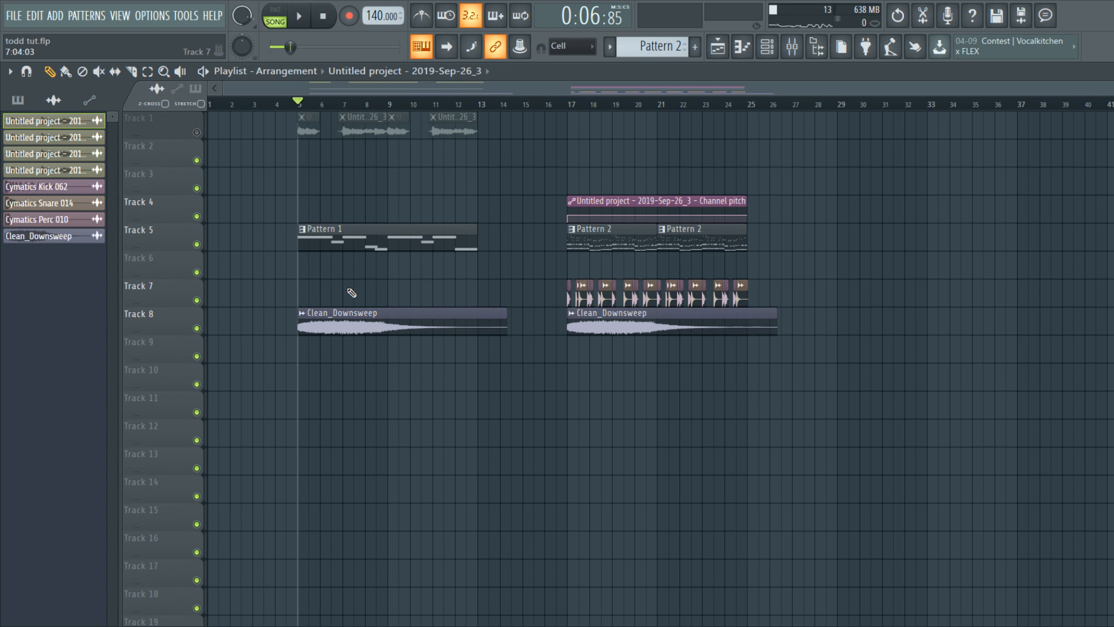
# Step: Solo Track 1 and listen to the vocal chops on their own
pyautogui.scroll(5, 342, 295)
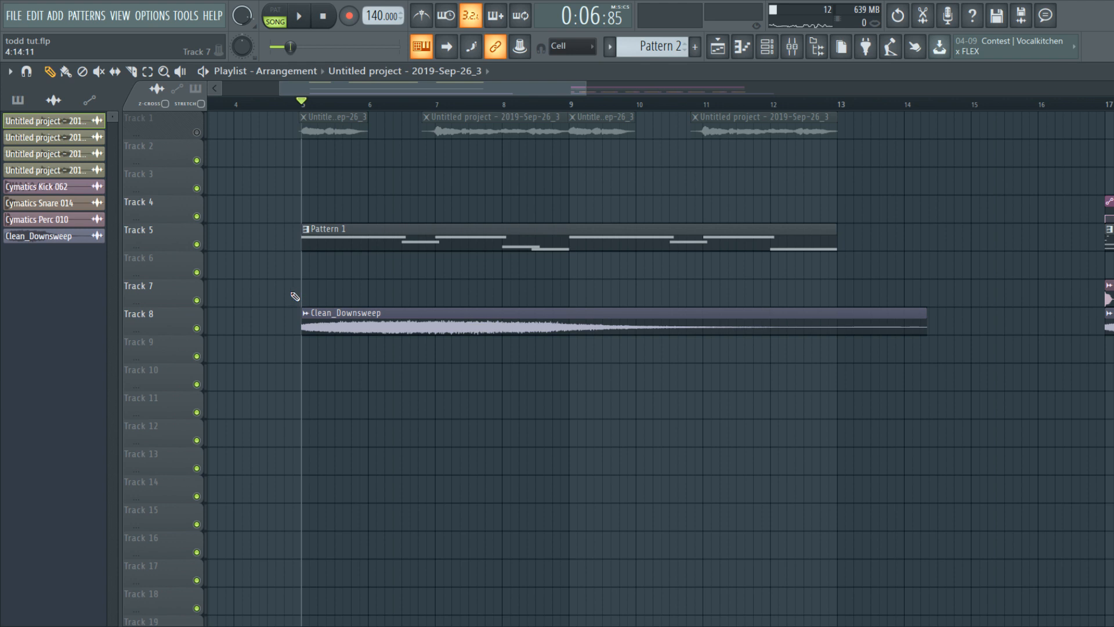
pyautogui.rightClick(197, 133)
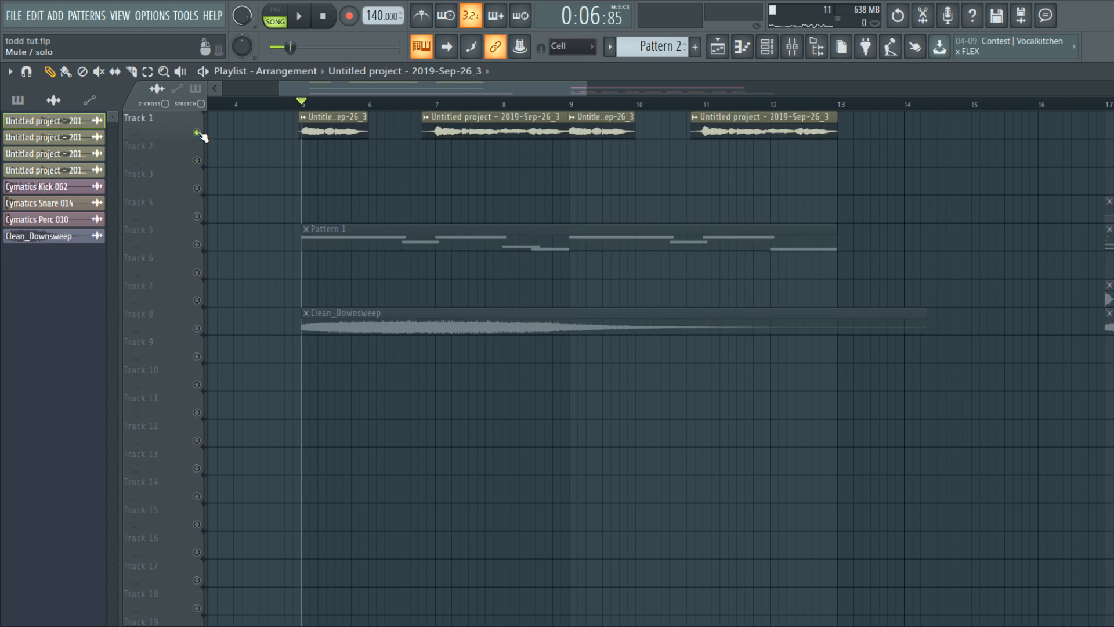
pyautogui.press('space')
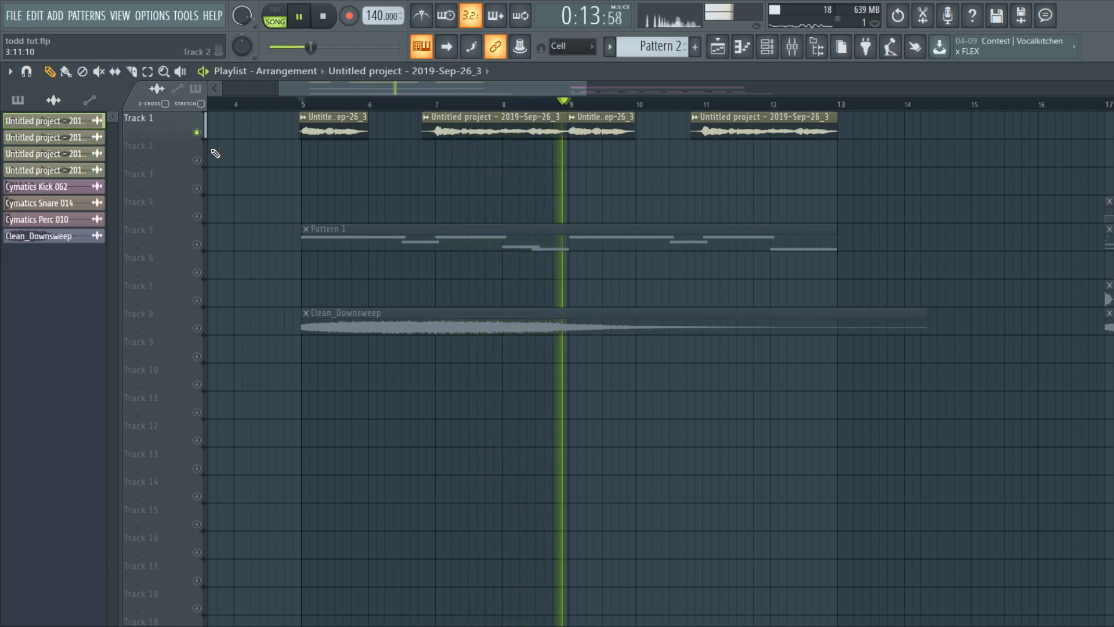
pyautogui.press('space')
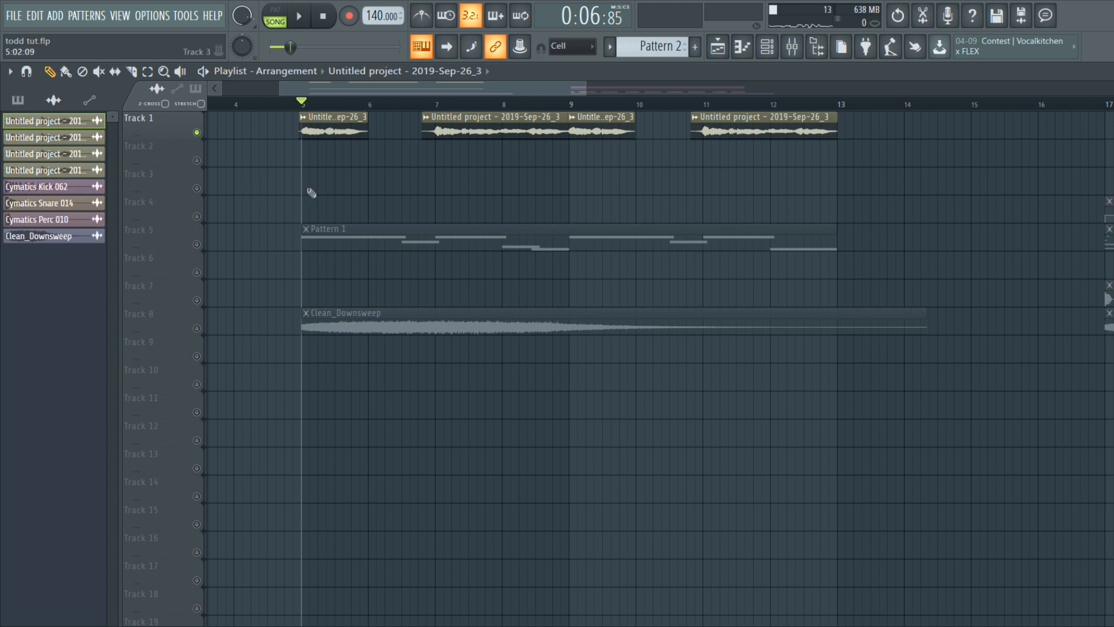
# Step: Scrub to around bar 11, return the playhead to bar 5, and bring up the Mixer
pyautogui.scroll(-3, 306, 193)
pyautogui.moveTo(301, 103)
pyautogui.mouseDown()
pyautogui.moveTo(428, 104)
pyautogui.moveTo(584, 155)
pyautogui.moveTo(558, 154)
pyautogui.mouseUp()
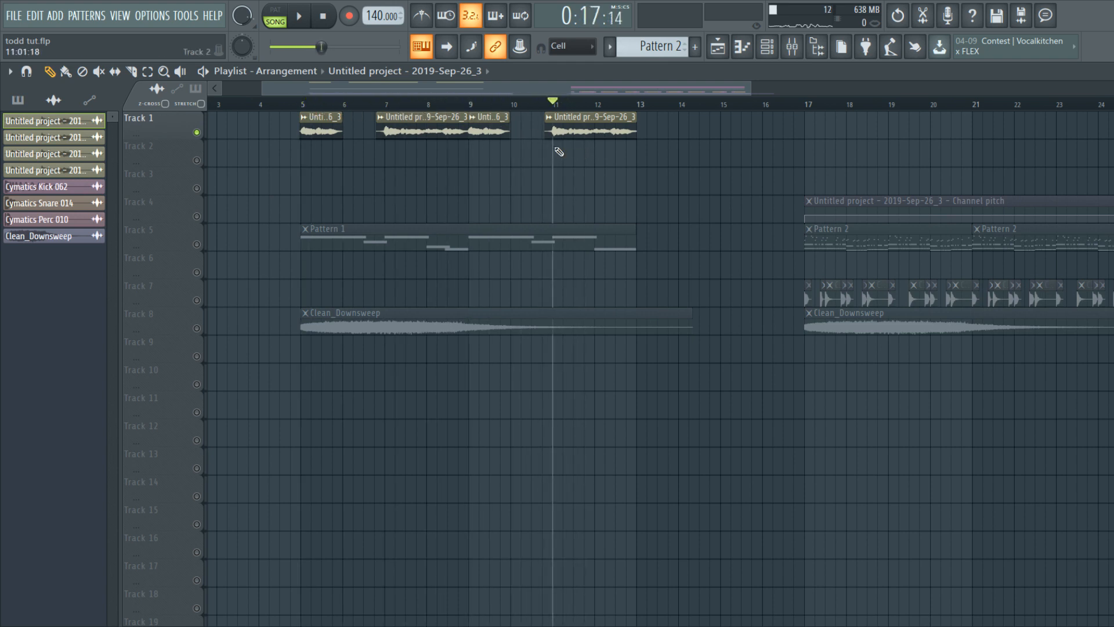
pyautogui.click(302, 104)
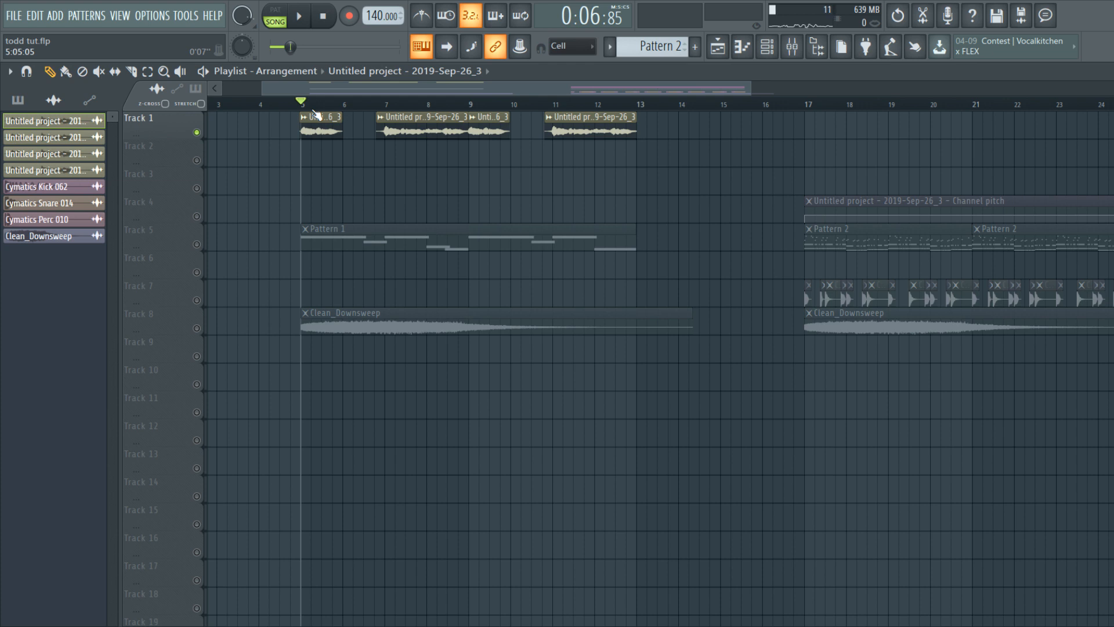
pyautogui.press('F9')
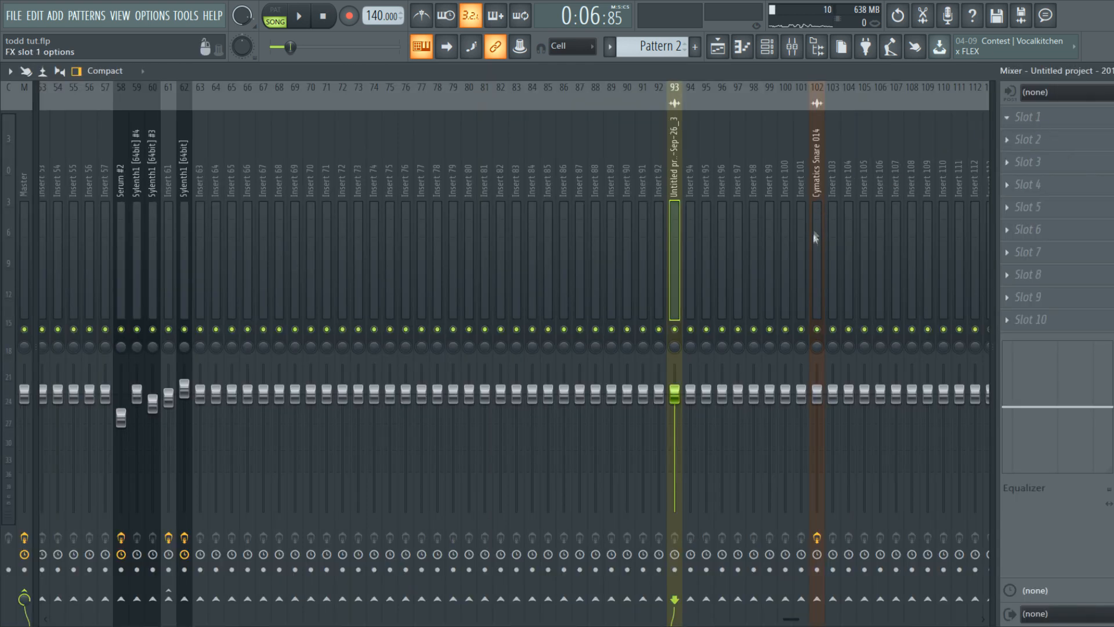
# Step: Load Fruity parametric EQ 2 on the vocal insert, cutting highs with band 7 and lows below about 103 Hz
pyautogui.click(816, 255)
pyautogui.moveTo(291, 238); pyautogui.dragTo(567, 231)
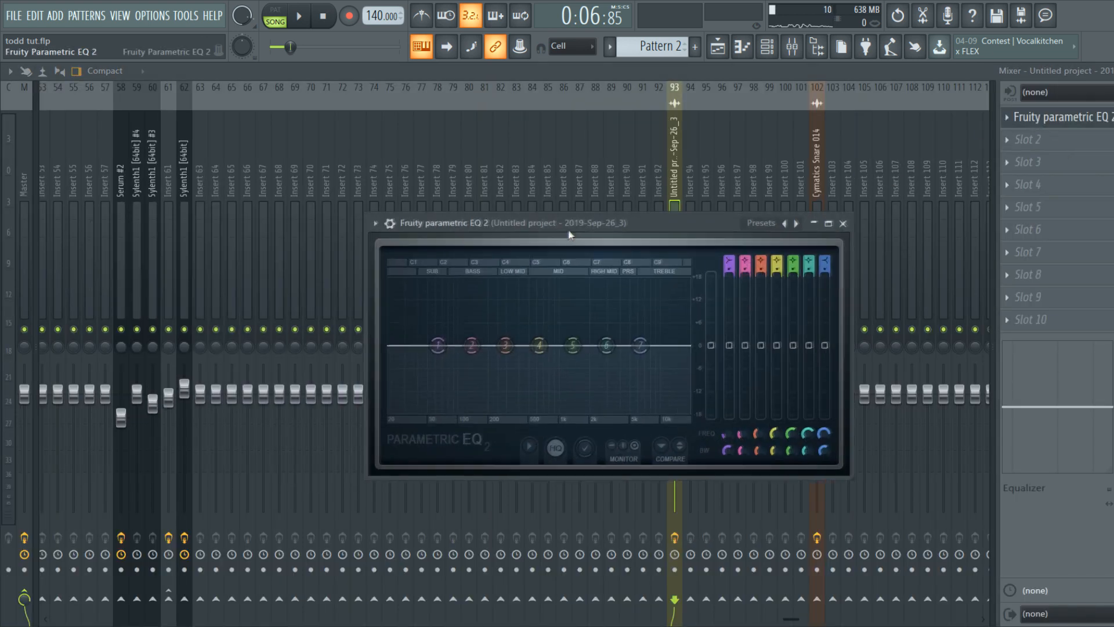
pyautogui.moveTo(645, 347); pyautogui.dragTo(663, 410)
pyautogui.moveTo(440, 344)
pyautogui.mouseDown()
pyautogui.moveTo(465, 413)
pyautogui.moveTo(458, 349)
pyautogui.mouseUp()
pyautogui.press('space')
pyautogui.click(845, 222)
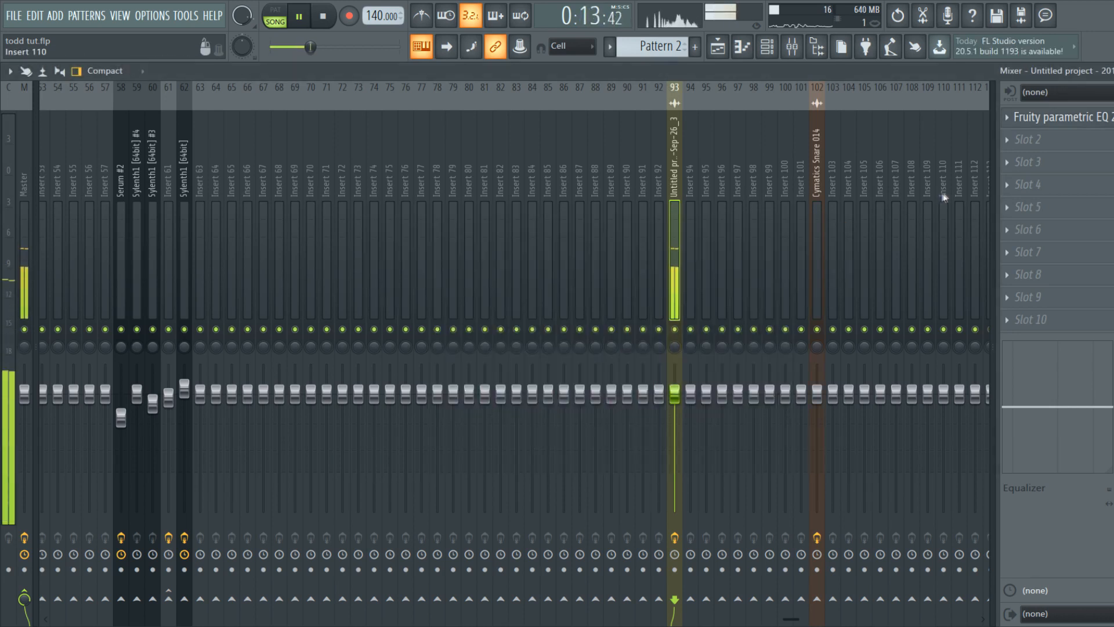
pyautogui.press('space')
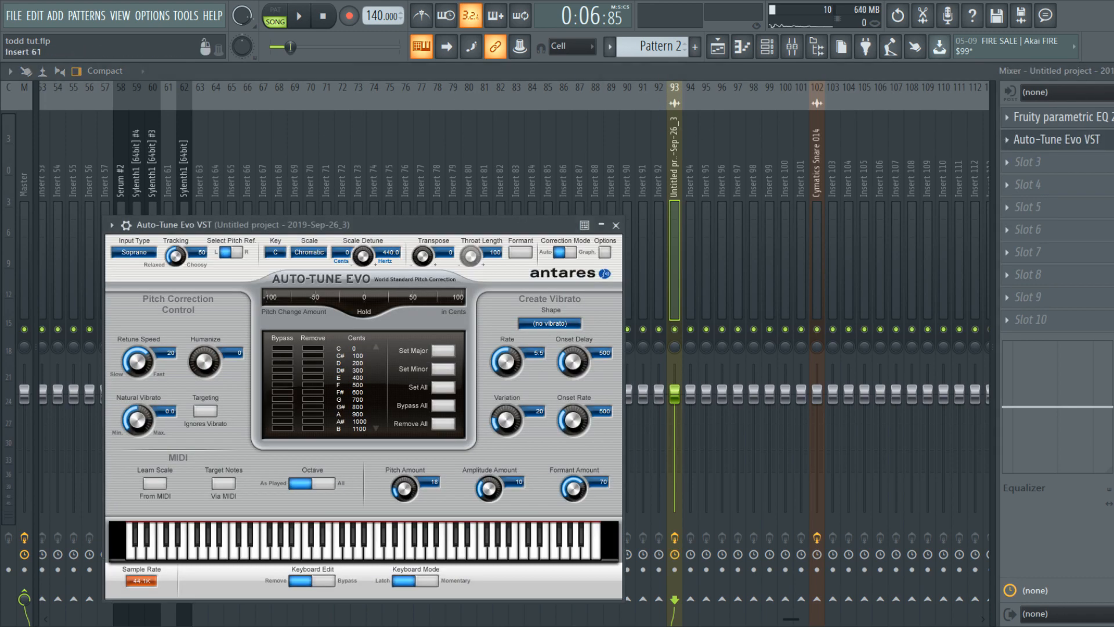
# Step: Drag the Auto-Tune Evo window by its title bar into a new position
pyautogui.moveTo(227, 221); pyautogui.dragTo(493, 143)
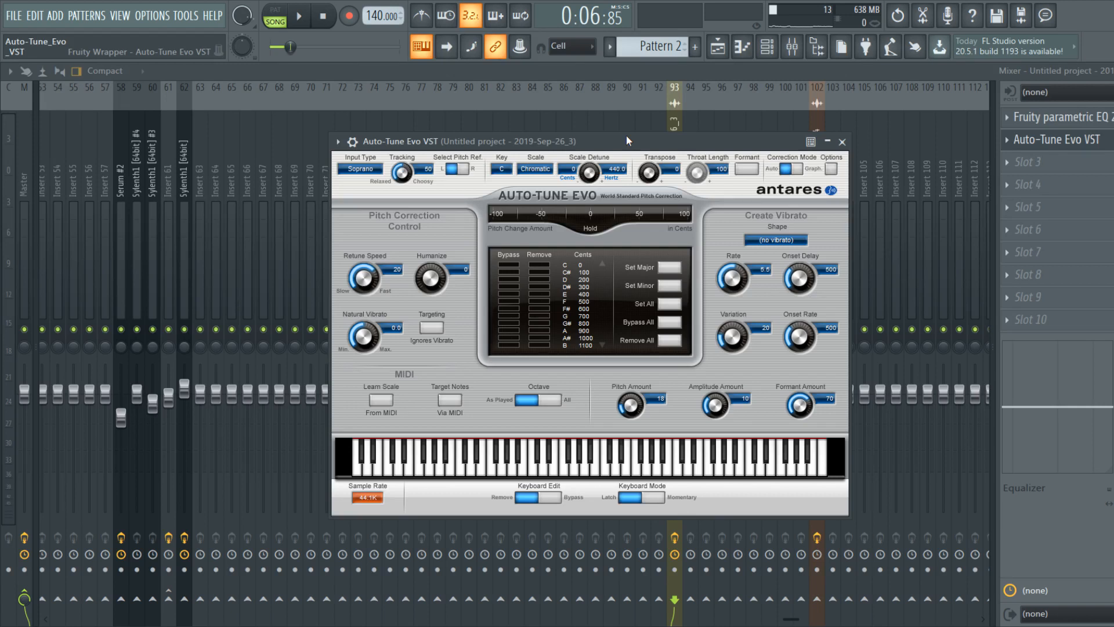
pyautogui.moveTo(626, 135); pyautogui.dragTo(607, 128)
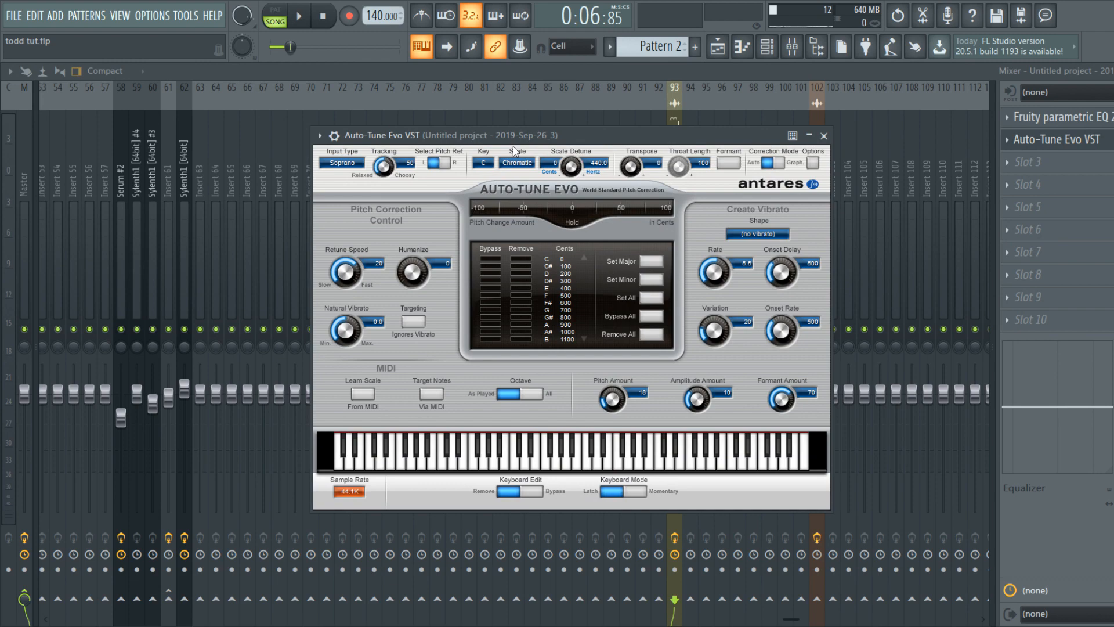
pyautogui.moveTo(512, 137); pyautogui.dragTo(517, 157)
pyautogui.moveTo(725, 159)
pyautogui.mouseDown()
pyautogui.moveTo(737, 204)
pyautogui.moveTo(737, 168)
pyautogui.mouseUp()
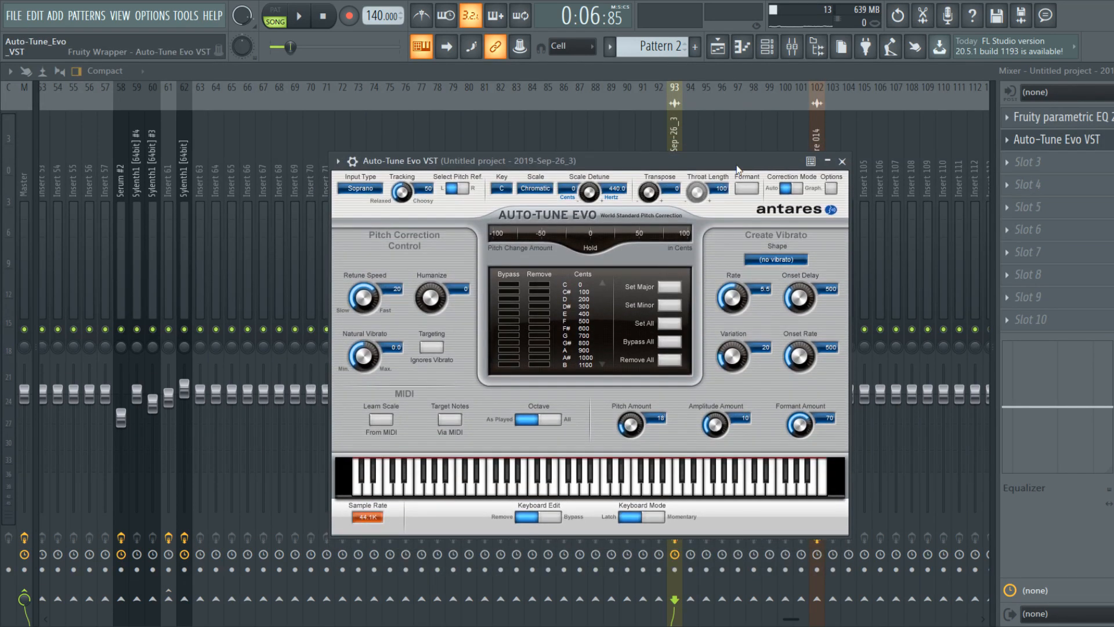
pyautogui.moveTo(737, 169)
pyautogui.mouseDown()
pyautogui.moveTo(727, 172)
pyautogui.moveTo(733, 181)
pyautogui.mouseUp()
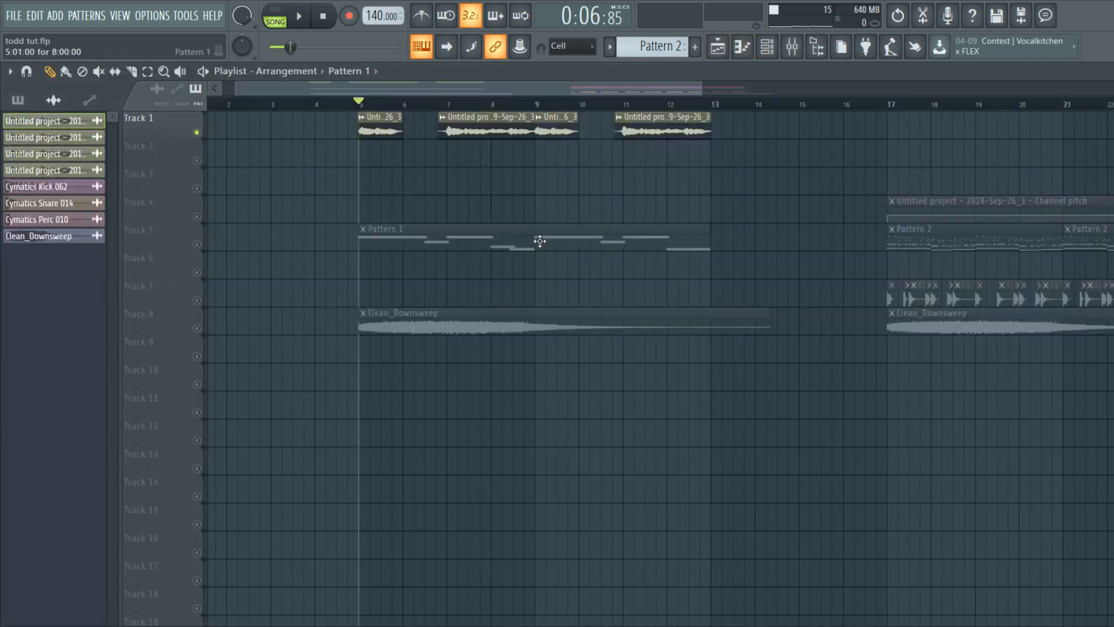
# Step: Check the Serum piano roll notes, then bring up Auto-Tune Evo from mixer slot 2
pyautogui.press('F7')
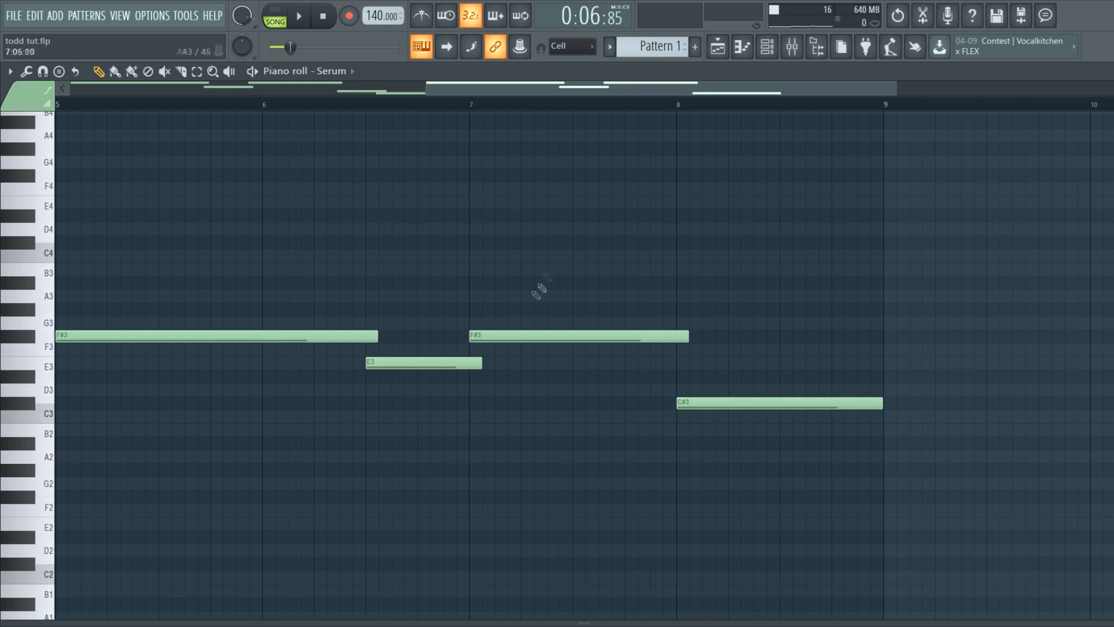
pyautogui.click(793, 47)
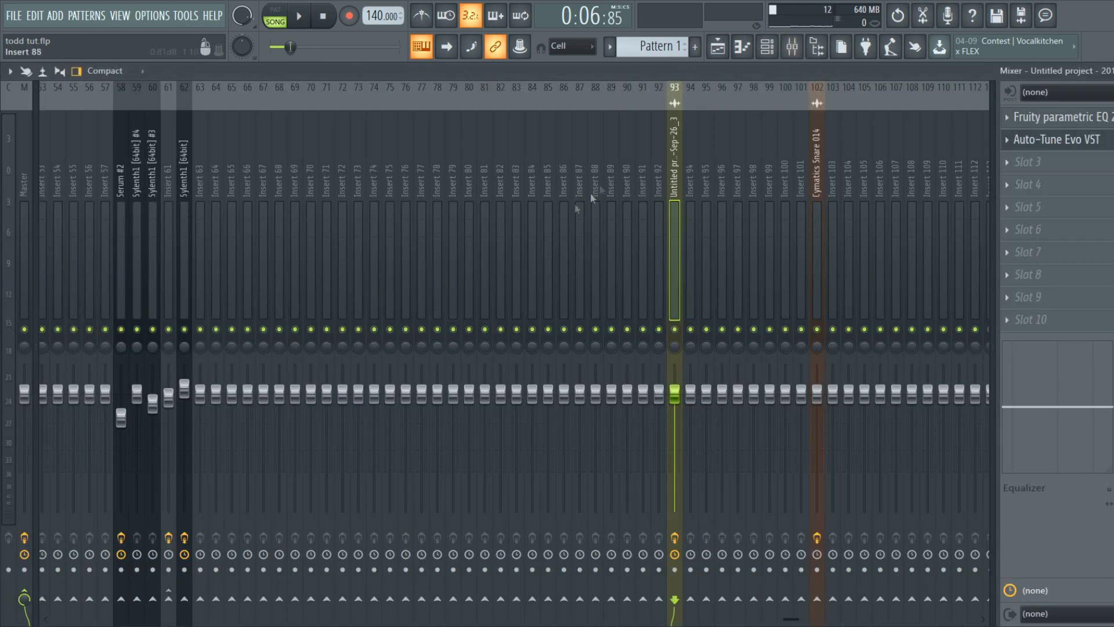
pyautogui.click(1039, 140)
# Step: Set Auto-Tune Evo to key F# and scale Minor, then go back to the Playlist
pyautogui.click(498, 187)
pyautogui.click(506, 268)
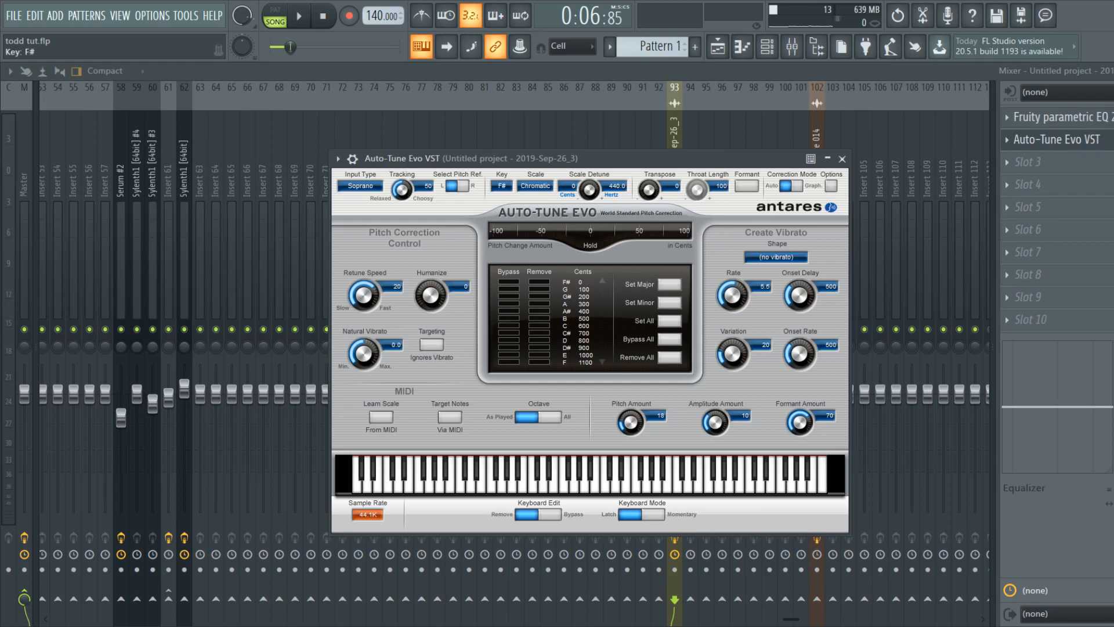
pyautogui.click(535, 186)
pyautogui.click(540, 205)
pyautogui.moveTo(509, 159); pyautogui.dragTo(509, 154)
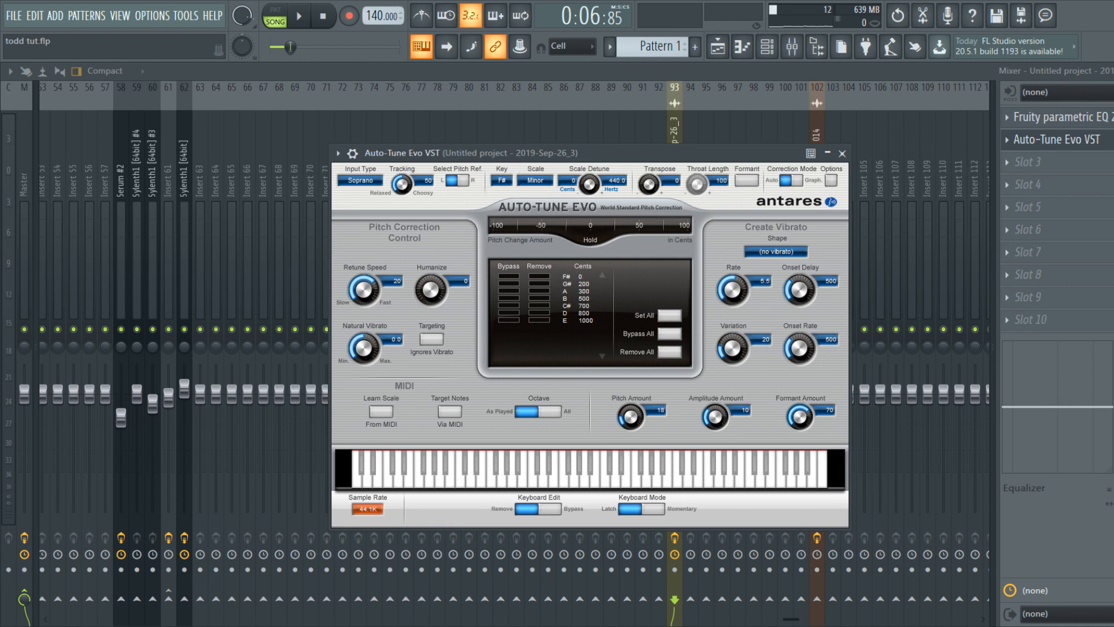
pyautogui.moveTo(486, 157)
pyautogui.mouseDown()
pyautogui.moveTo(482, 173)
pyautogui.moveTo(491, 159)
pyautogui.mouseUp()
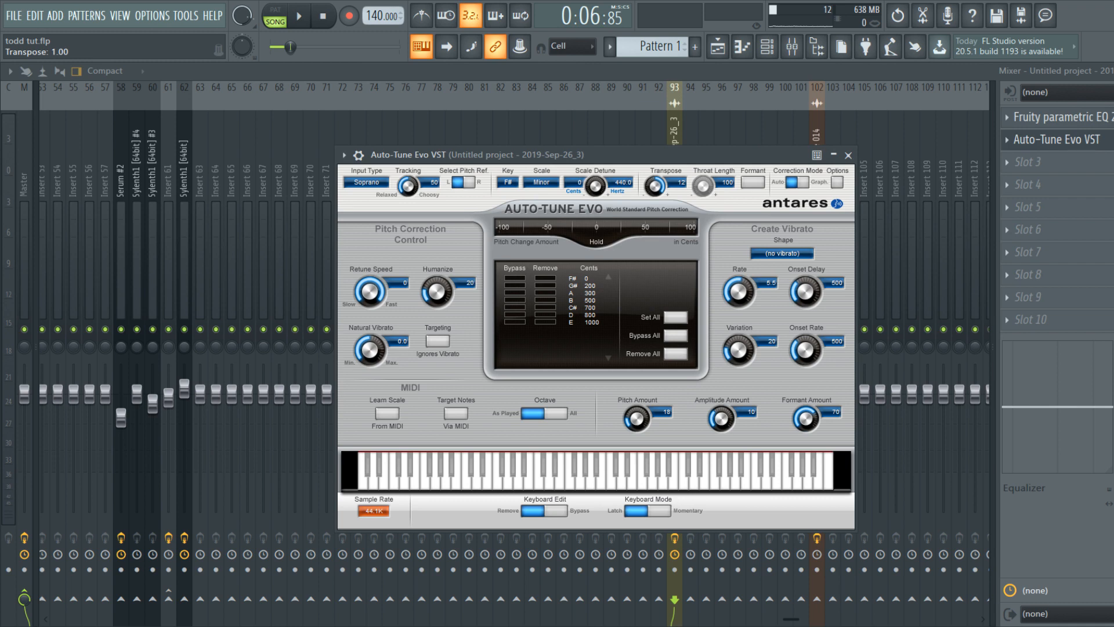
pyautogui.press('F5')
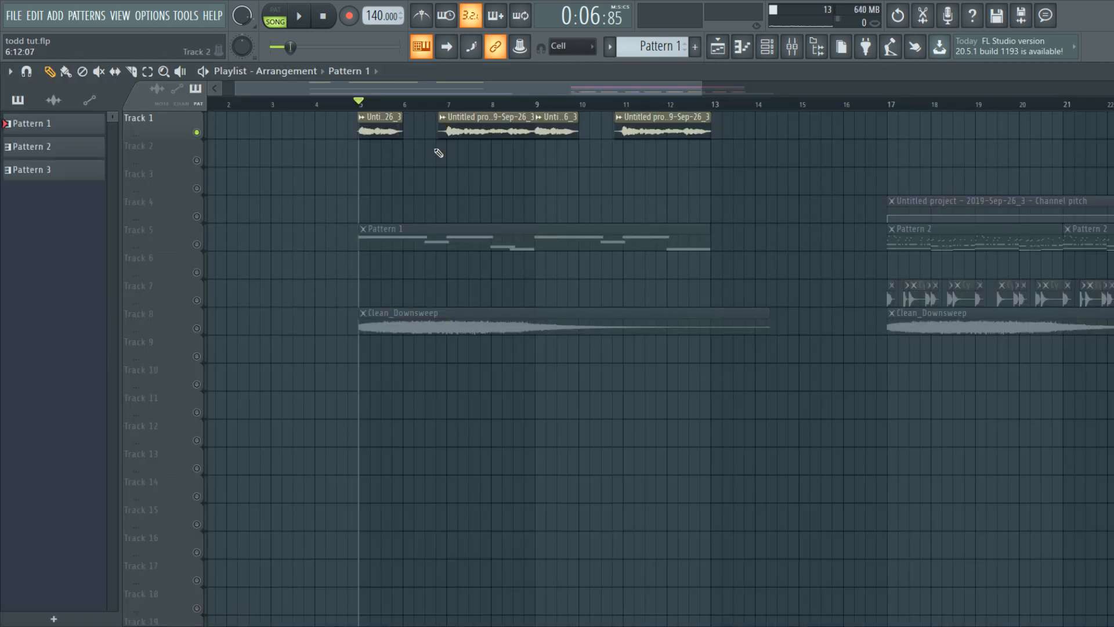
# Step: Turn Track 5 back on, play the auto-tuned vocals from bar 5, stop, and bring up the Mixer
pyautogui.click(199, 246)
pyautogui.press('space')
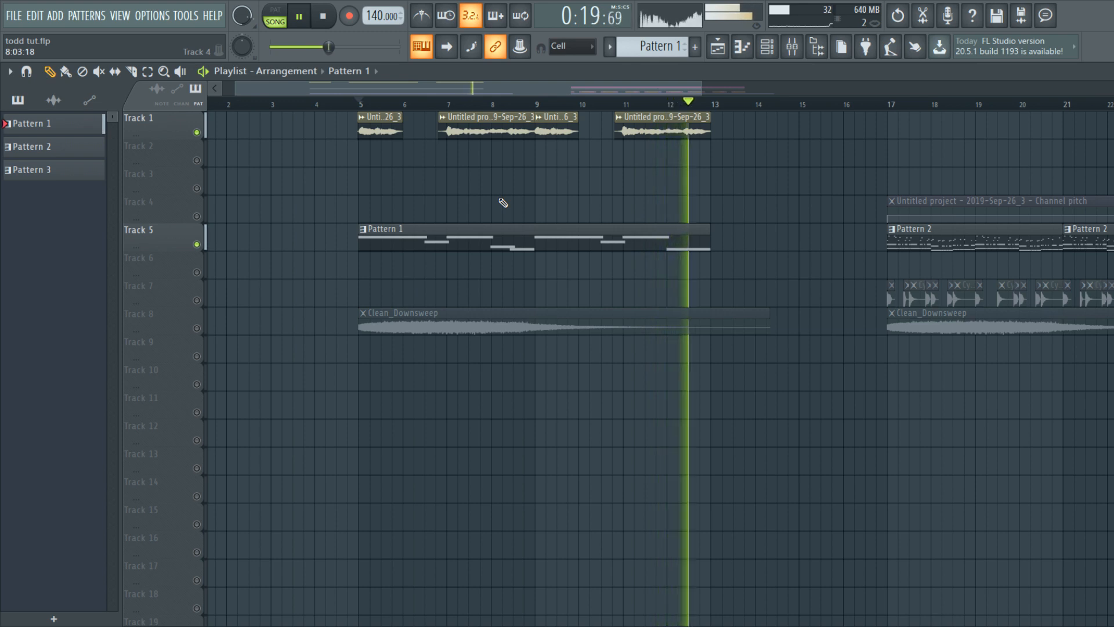
pyautogui.click(348, 105)
pyautogui.press('space')
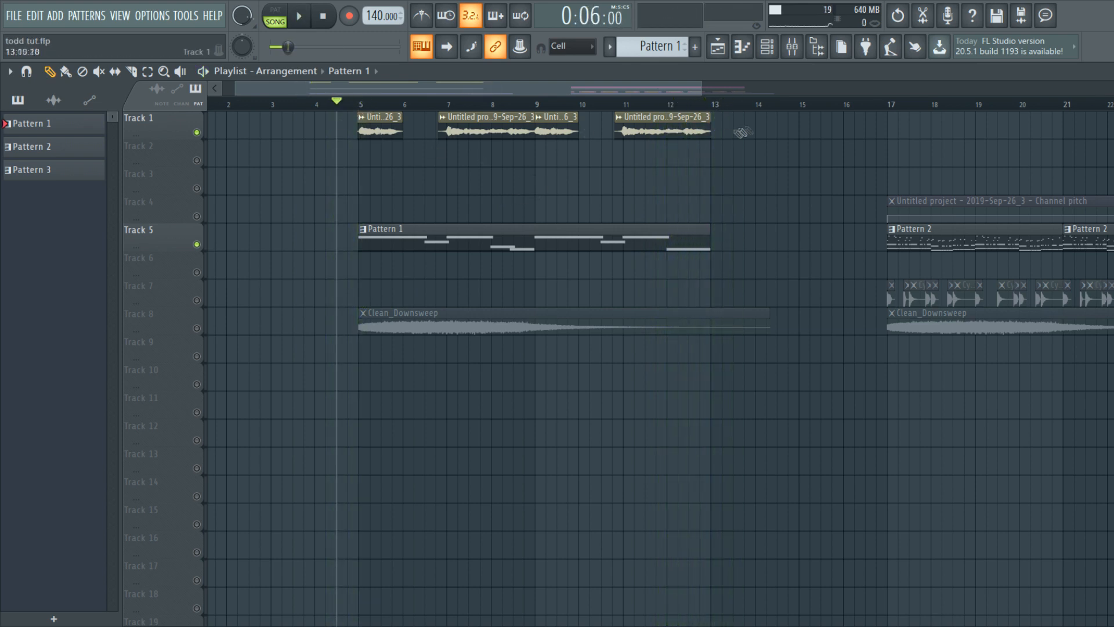
pyautogui.click(792, 49)
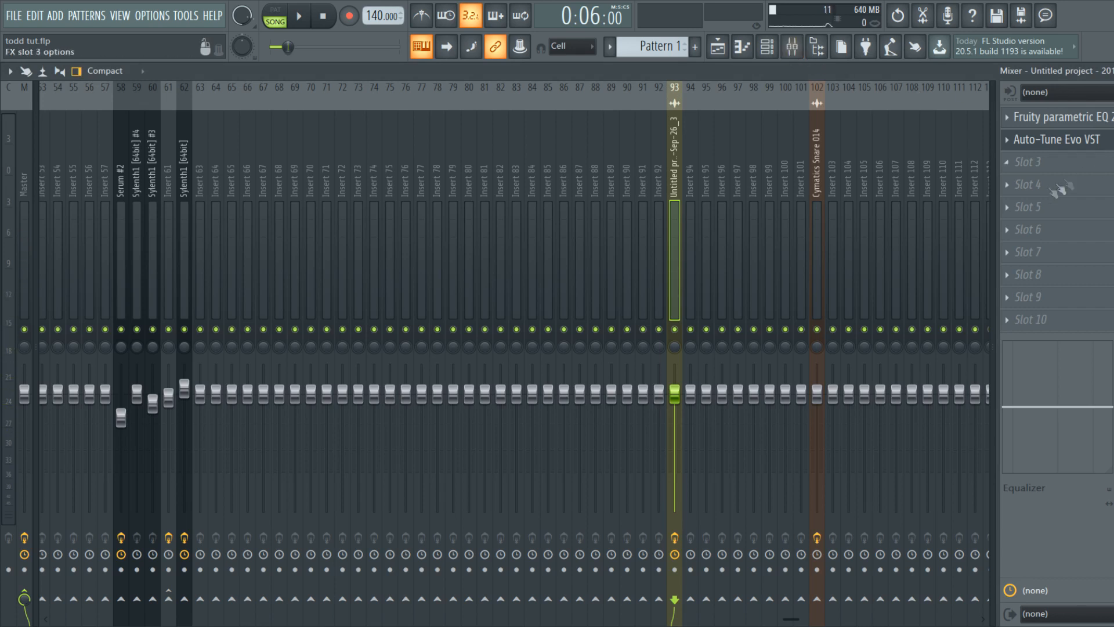
# Step: Load a second Fruity parametric EQ 2 into slot 3 and start playback
pyautogui.click(803, 248)
pyautogui.click(1007, 163)
pyautogui.click(1007, 162)
pyautogui.press('space')
pyautogui.press('space')
pyautogui.press('space')
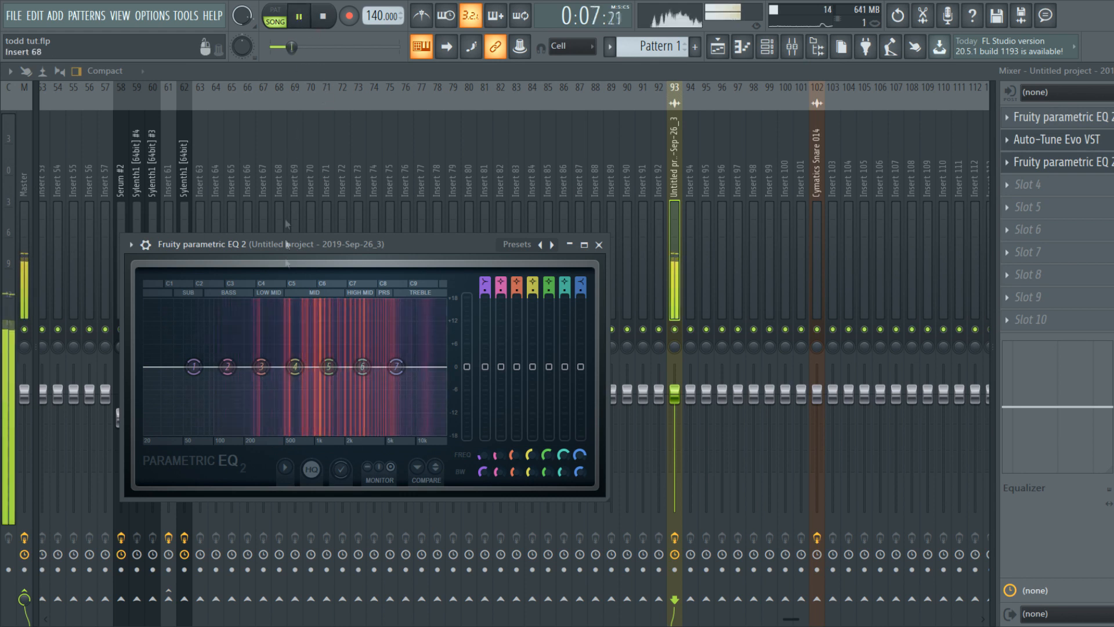
# Step: Shape the EQ: lower lows and highs, cut band 5 to -8.6 dB at 988 Hz, narrow band 3 near 383 Hz
pyautogui.moveTo(295, 366)
pyautogui.mouseDown()
pyautogui.moveTo(291, 304)
pyautogui.moveTo(289, 383)
pyautogui.mouseUp()
pyautogui.scroll(5, 295, 349)
pyautogui.moveTo(193, 367); pyautogui.dragTo(199, 380)
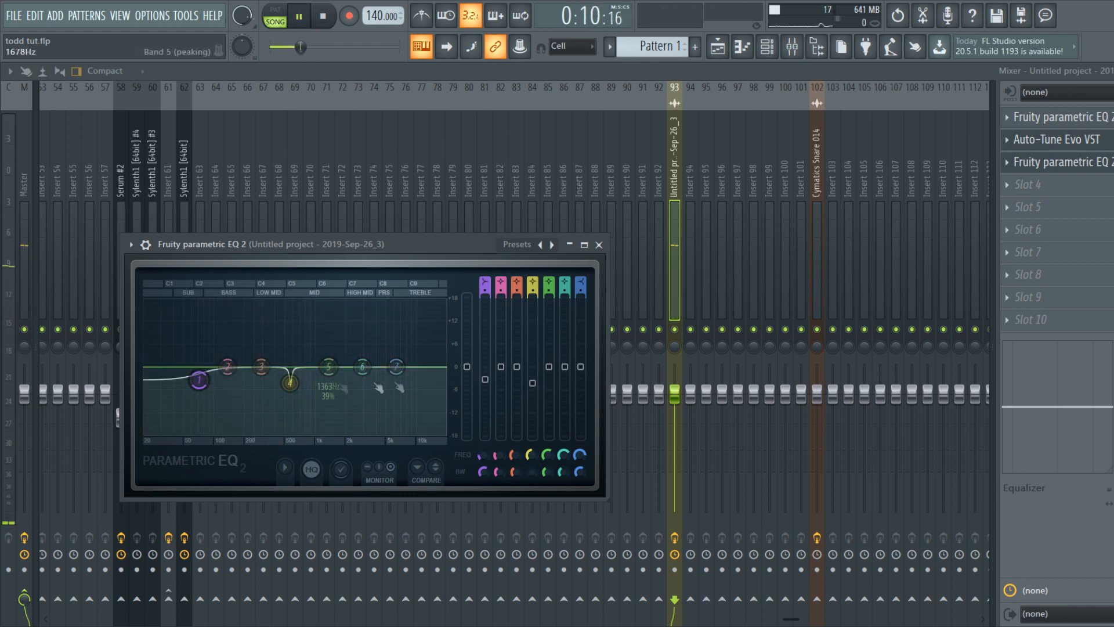
pyautogui.moveTo(397, 367); pyautogui.dragTo(425, 393)
pyautogui.scroll(5, 364, 301)
pyautogui.moveTo(362, 367); pyautogui.dragTo(329, 362)
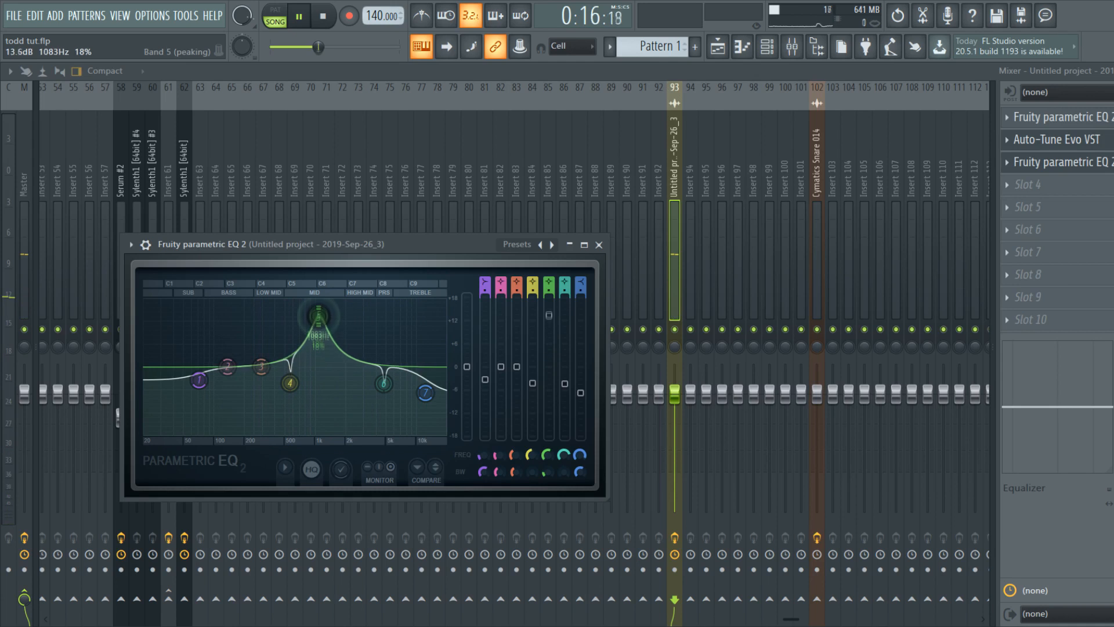
pyautogui.scroll(3, 315, 301)
pyautogui.moveTo(315, 303); pyautogui.dragTo(315, 397)
pyautogui.moveTo(261, 366); pyautogui.dragTo(232, 375)
pyautogui.scroll(5, 276, 309)
pyautogui.scroll(-1, 261, 383)
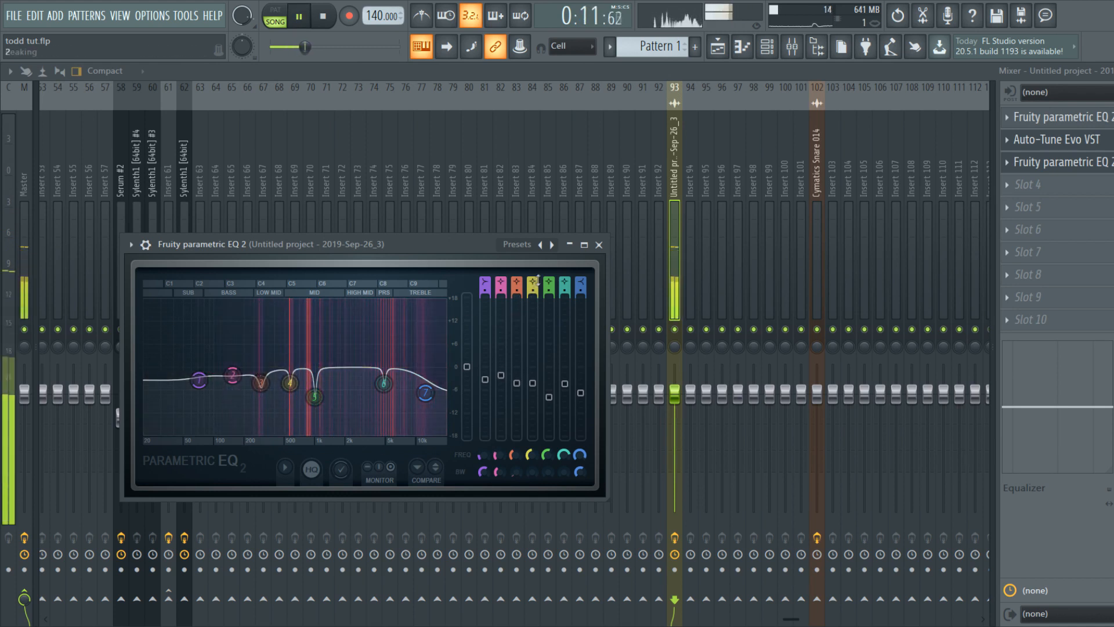
pyautogui.click(600, 245)
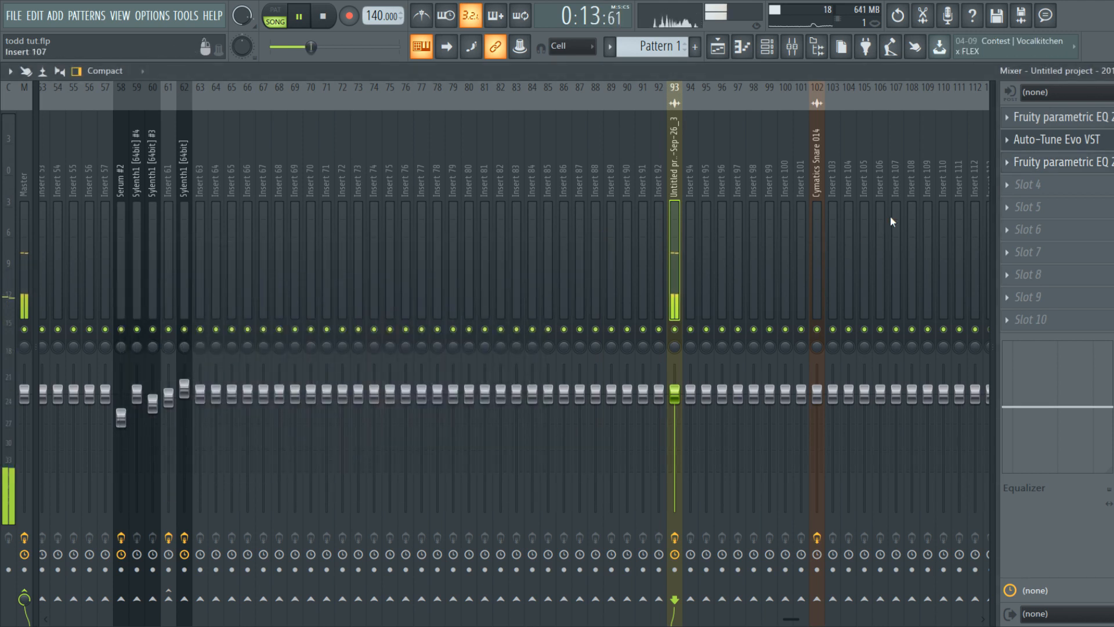
# Step: Raise Fruity Reeverb 2's early reflections and high cut, and set its low cut to 238 Hz
pyautogui.press('space')
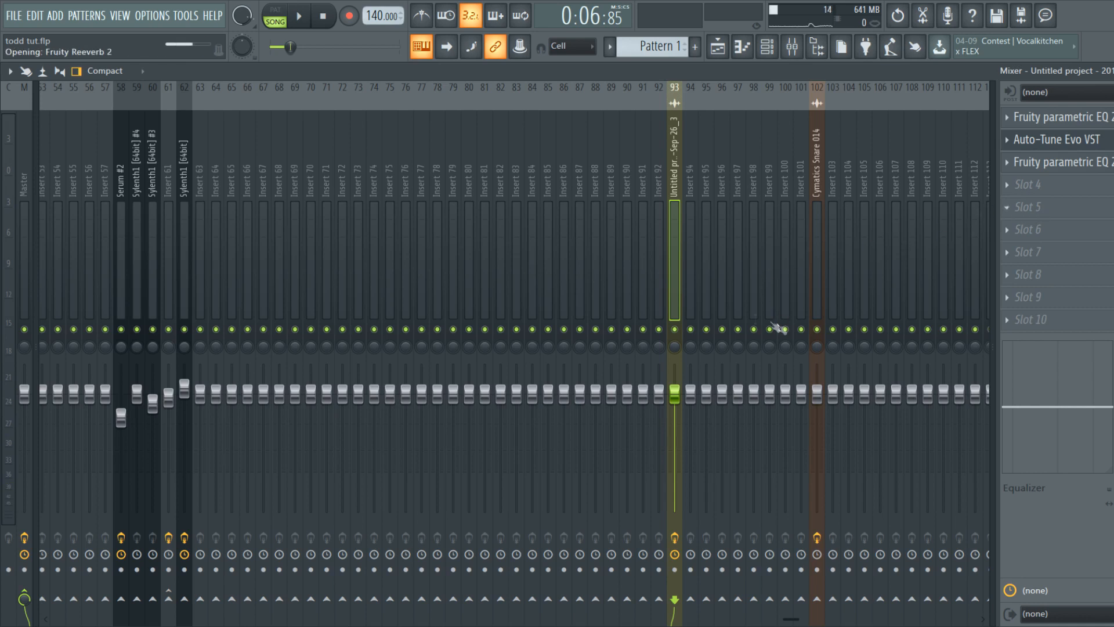
pyautogui.moveTo(370, 175); pyautogui.dragTo(370, 164)
pyautogui.press('space')
pyautogui.moveTo(151, 193); pyautogui.dragTo(151, 174)
pyautogui.moveTo(151, 233); pyautogui.dragTo(151, 221)
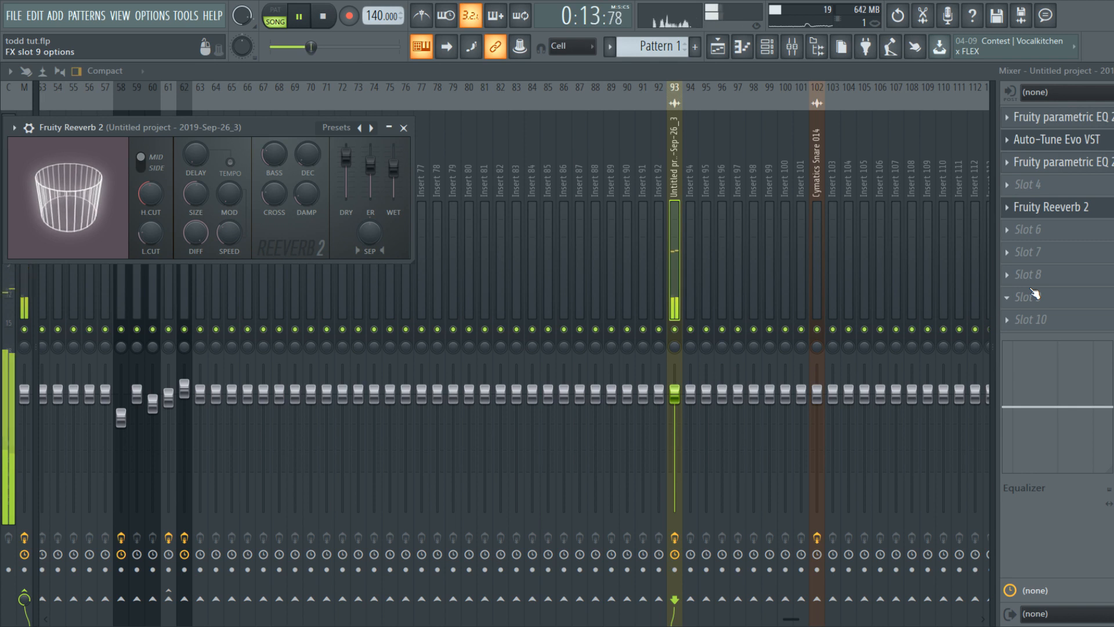
pyautogui.press('space')
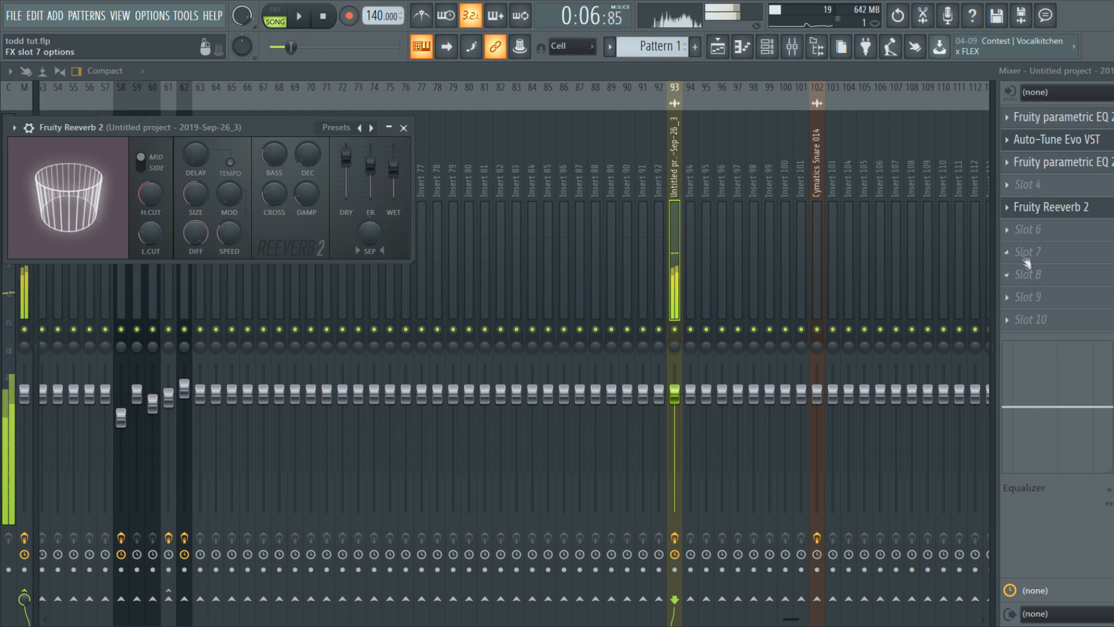
pyautogui.click(1030, 207)
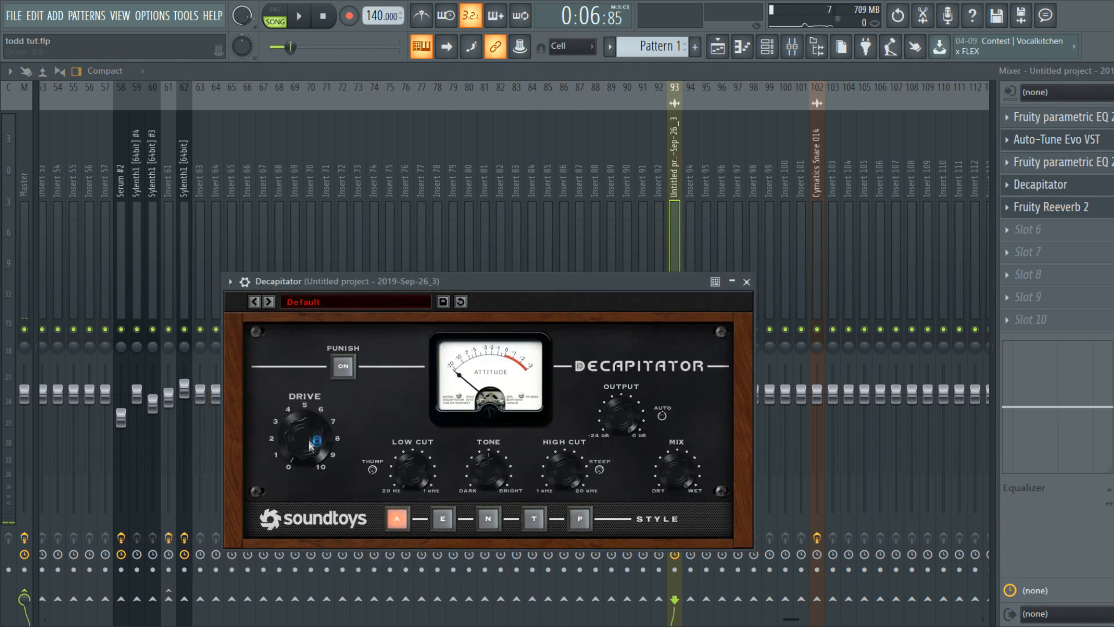
# Step: Lower Decapitator's drive to 3.0 while auditioning the saturation
pyautogui.moveTo(325, 281); pyautogui.dragTo(336, 293)
pyautogui.press('space')
pyautogui.moveTo(316, 436); pyautogui.dragTo(318, 453)
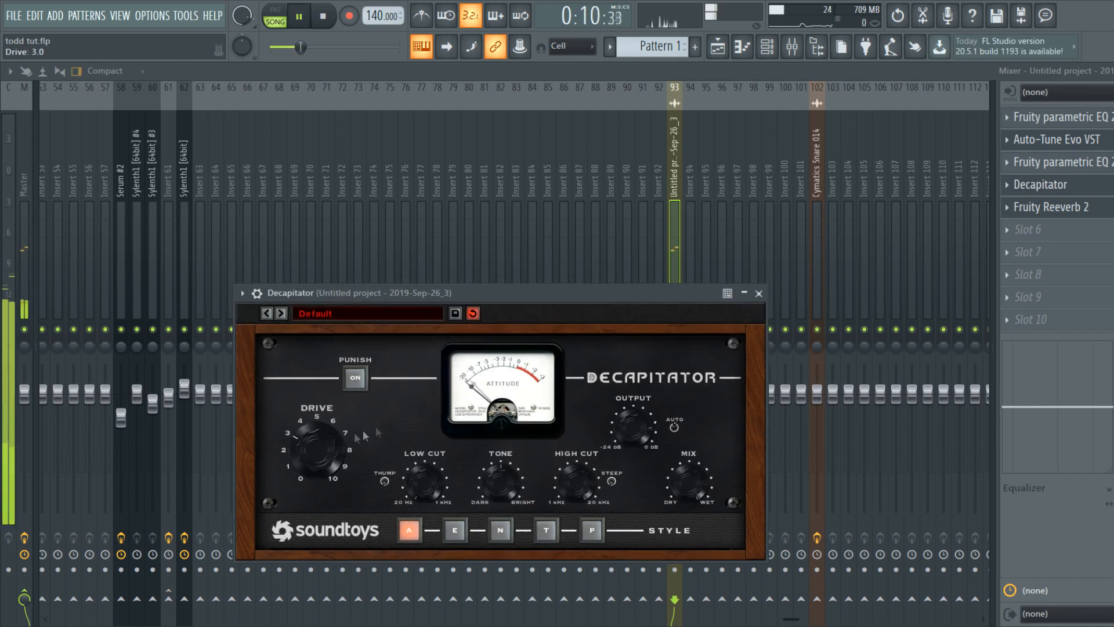
pyautogui.moveTo(390, 293); pyautogui.dragTo(400, 297)
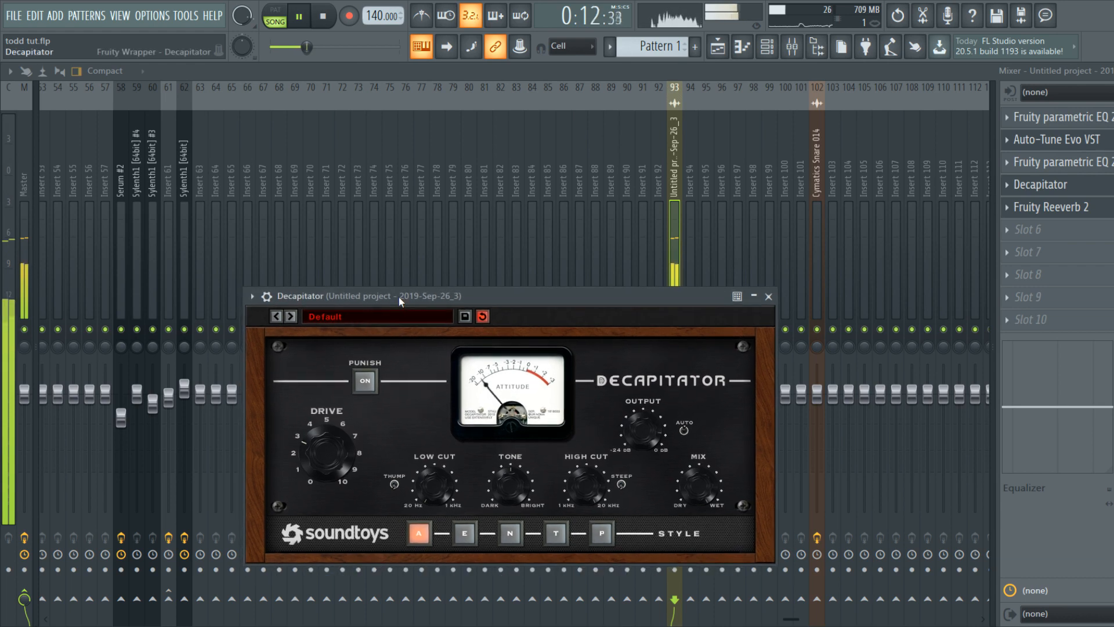
pyautogui.press('space')
pyautogui.click(1007, 212)
# Step: Move Fruity Reeverb 2 into slot 7 and remove the original from slot 5
pyautogui.moveTo(1024, 287); pyautogui.dragTo(1031, 293)
pyautogui.moveTo(1032, 235); pyautogui.dragTo(1036, 246)
pyautogui.click(1007, 217)
pyautogui.click(654, 45)
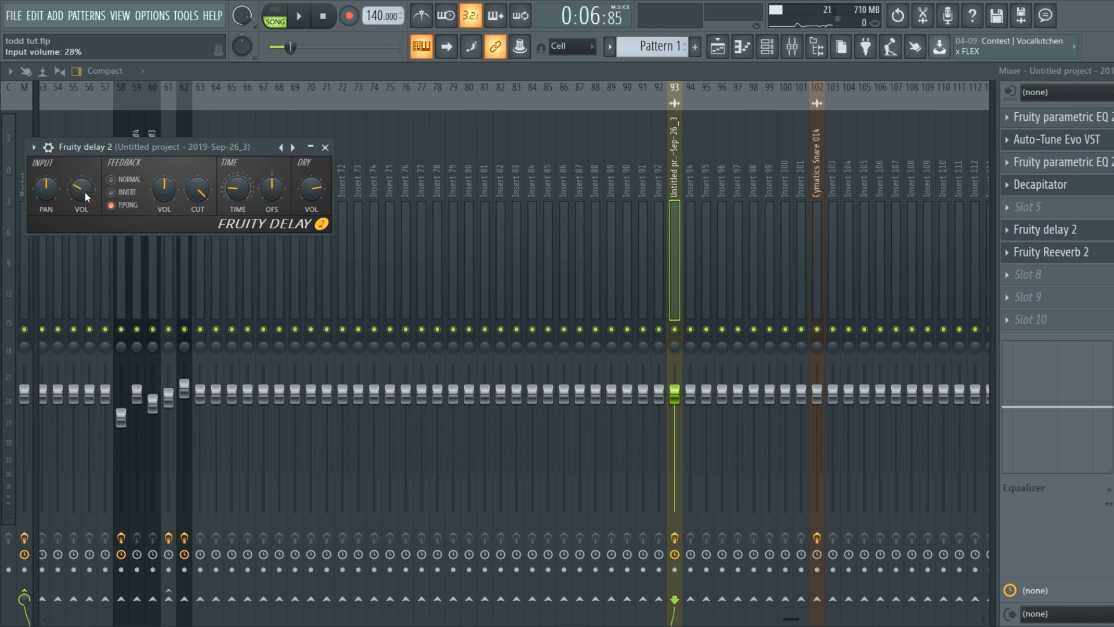
# Step: Audition the vocals through Fruity delay 2, check the reverb settings, and return to the Playlist
pyautogui.press('space')
pyautogui.scroll(-3, 84, 191)
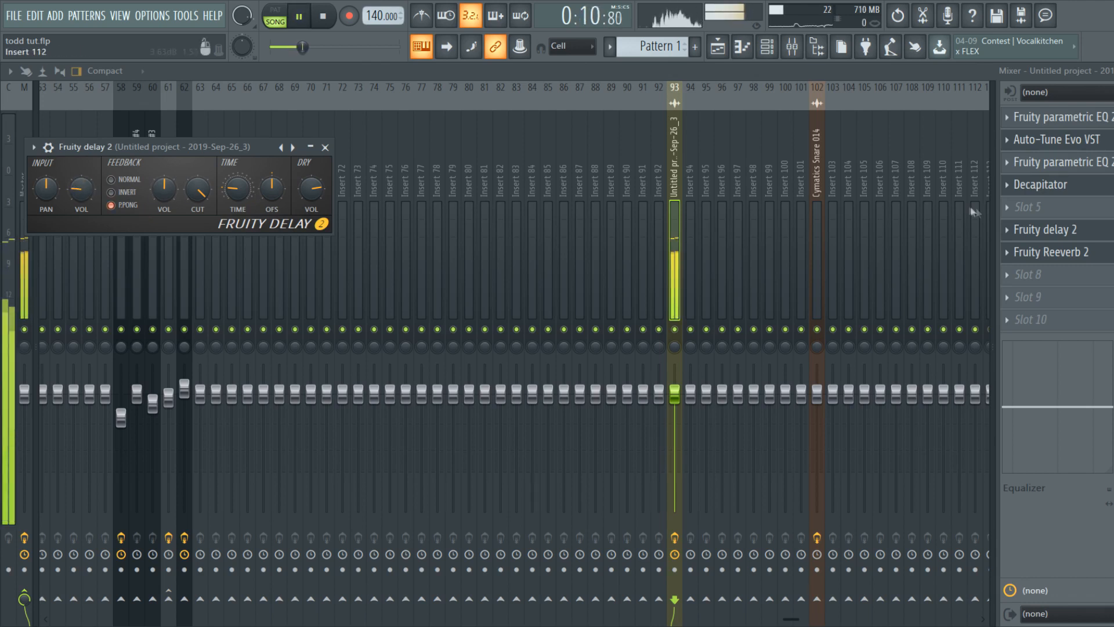
pyautogui.click(1051, 251)
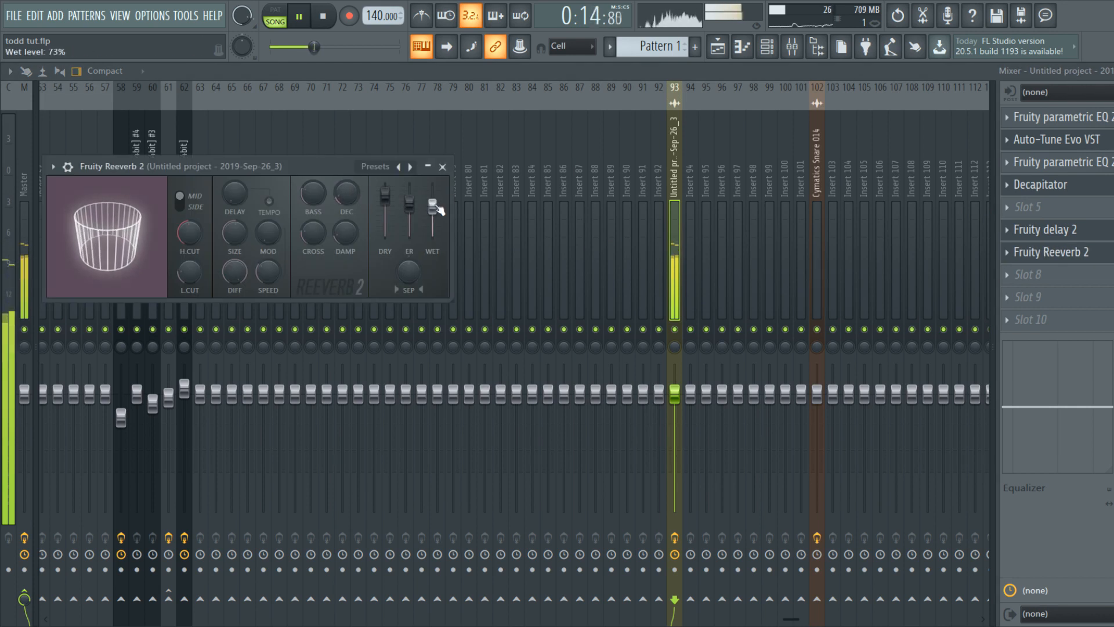
pyautogui.press('space')
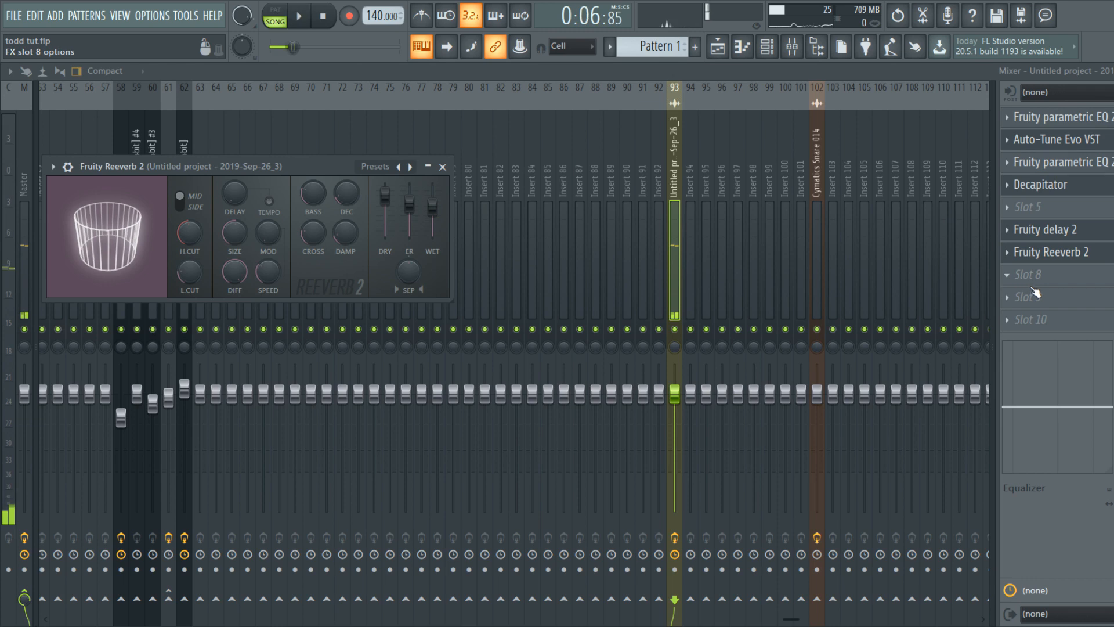
pyautogui.press('F5')
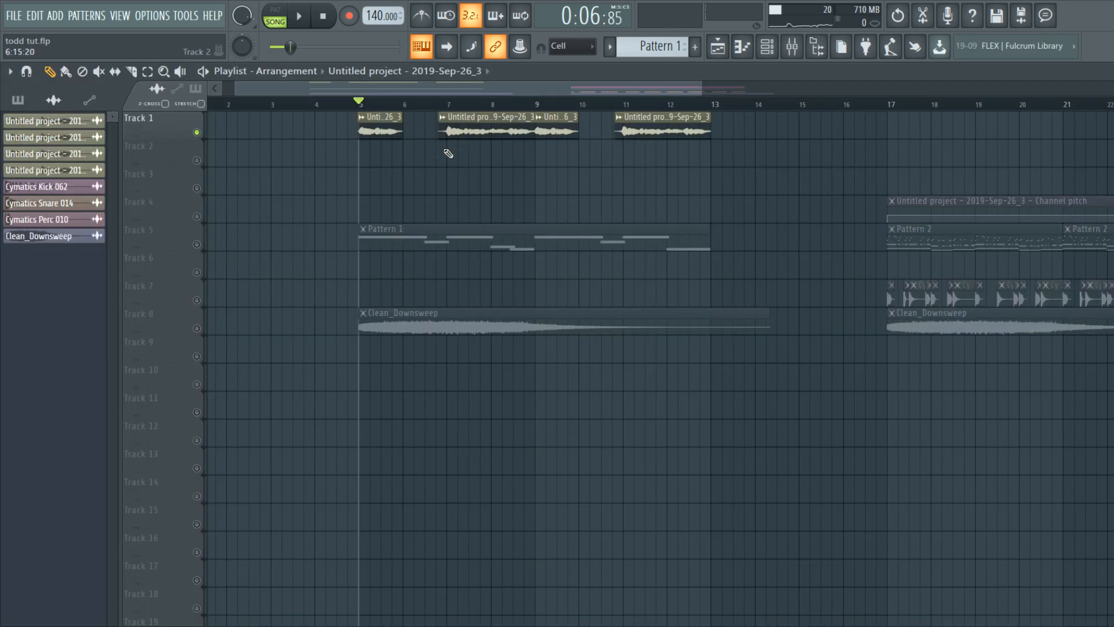
# Step: Check the vocal clip's channel settings, unmute Tracks 5 and 8, and play the song through
pyautogui.doubleClick(384, 118)
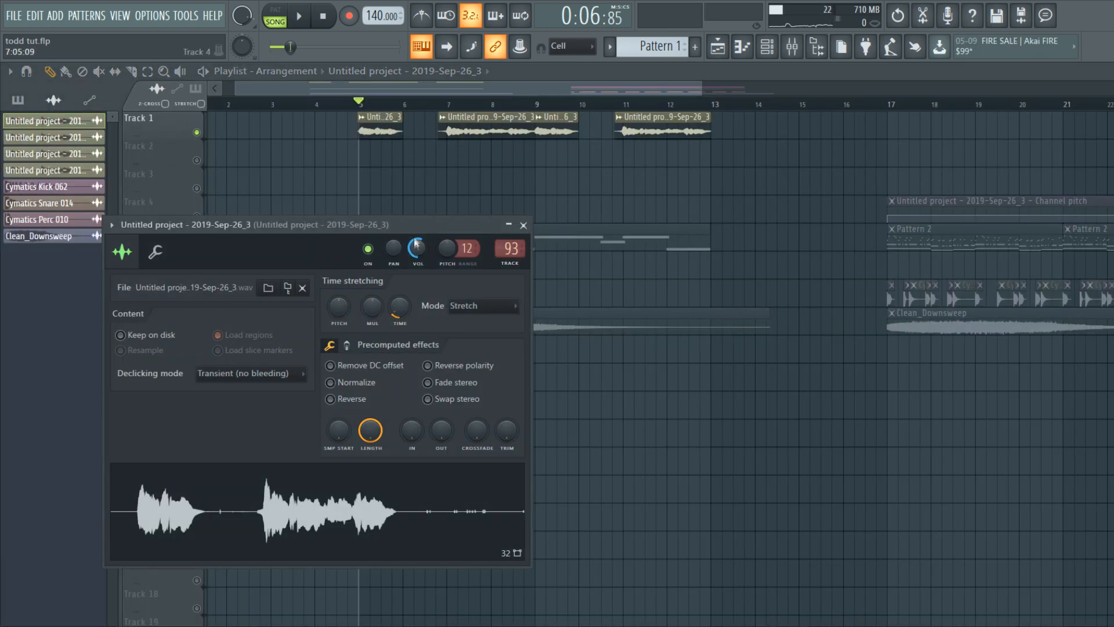
pyautogui.click(523, 225)
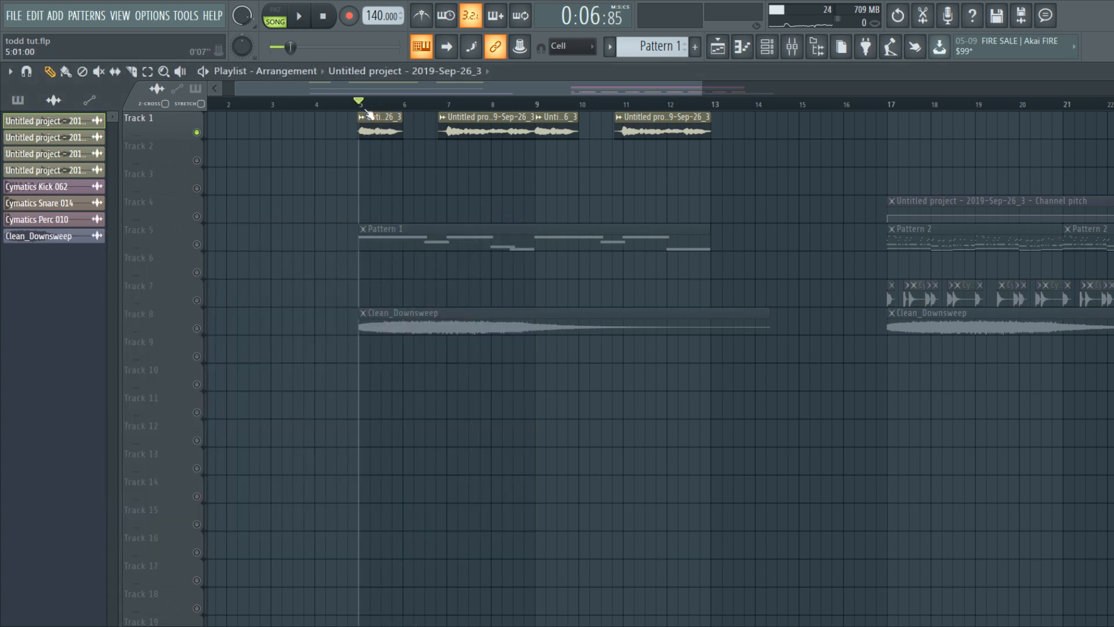
pyautogui.click(198, 244)
pyautogui.click(196, 328)
pyautogui.press('space')
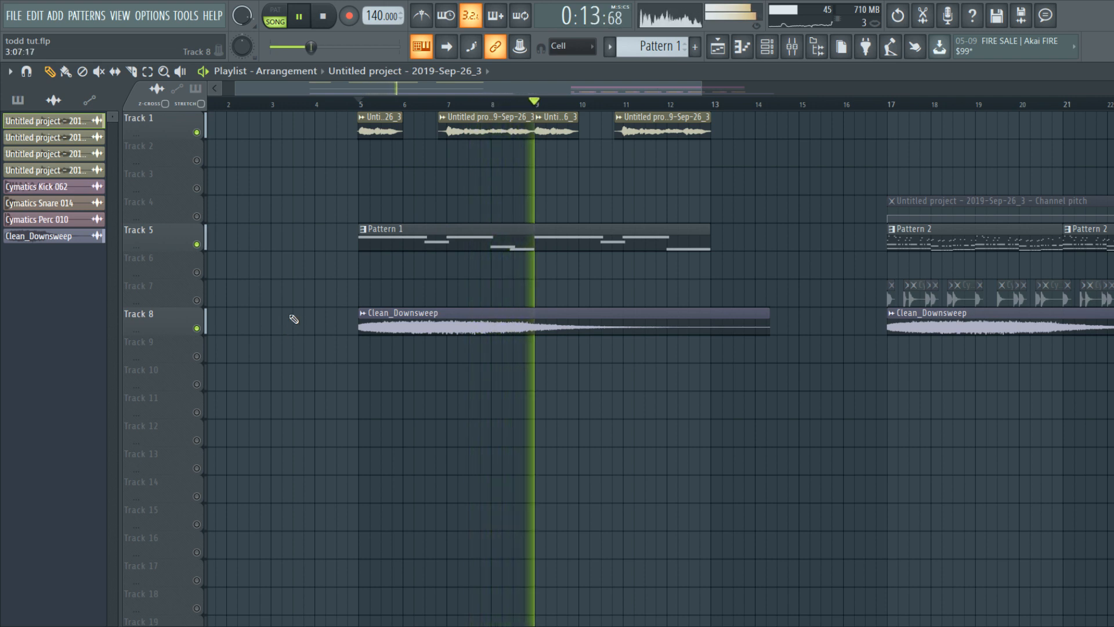
pyautogui.keyDown('ctrl'); pyautogui.scroll(-3, 292, 318); pyautogui.keyUp('ctrl')
pyautogui.keyDown('alt'); pyautogui.scroll(-3, 293, 316); pyautogui.keyUp('alt')
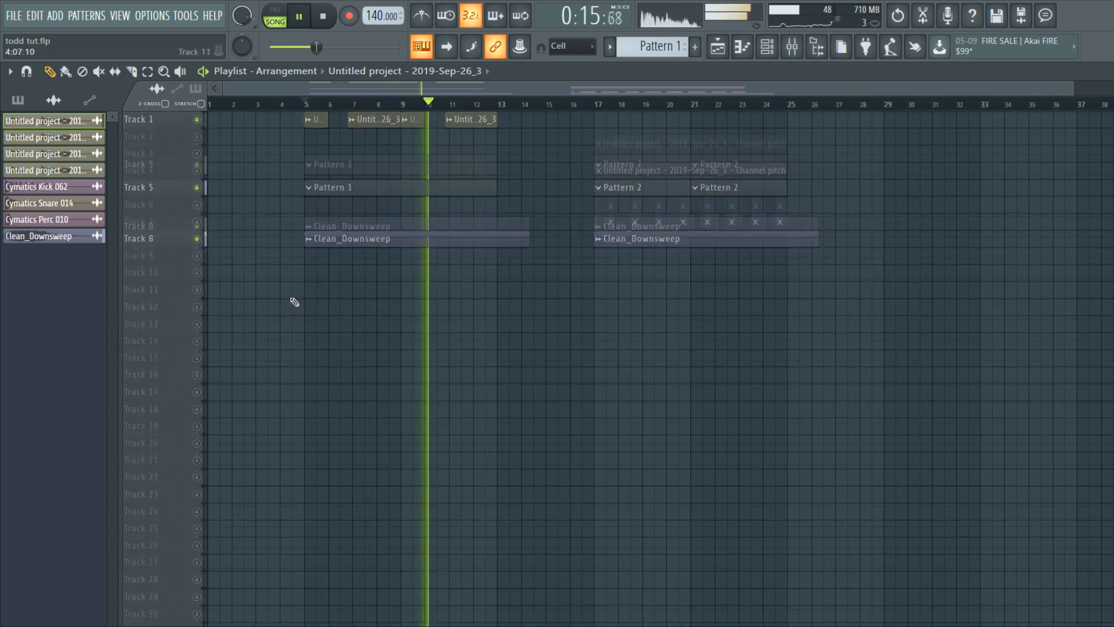
pyautogui.keyDown('alt'); pyautogui.scroll(4, 293, 299); pyautogui.keyUp('alt')
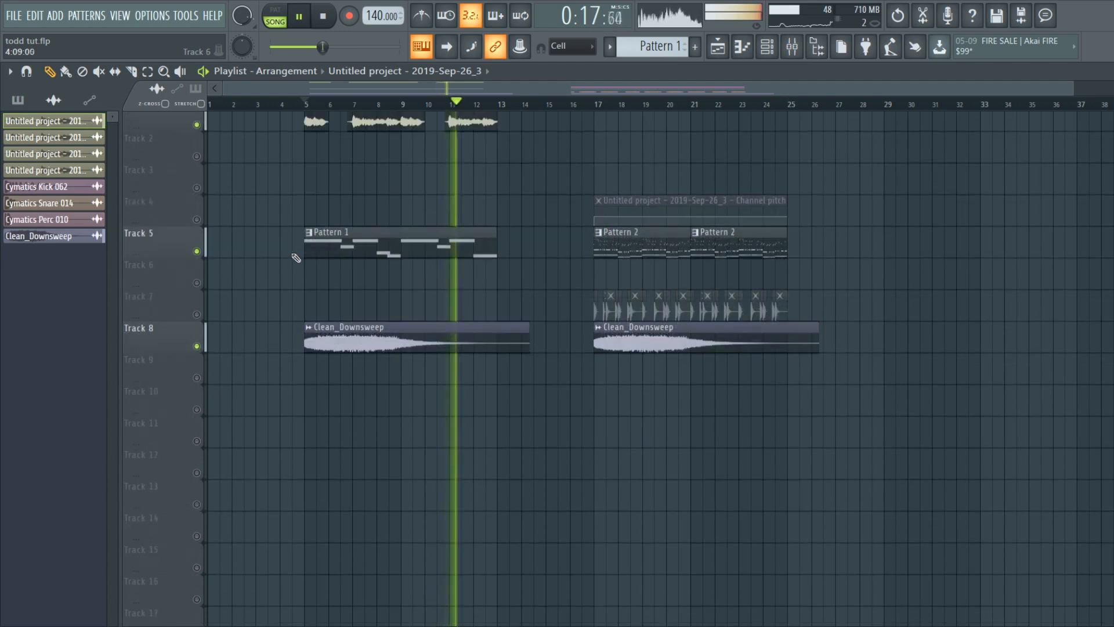
pyautogui.keyDown('alt'); pyautogui.scroll(1, 296, 257); pyautogui.keyUp('alt')
pyautogui.keyDown('ctrl'); pyautogui.scroll(3, 290, 249); pyautogui.keyUp('ctrl')
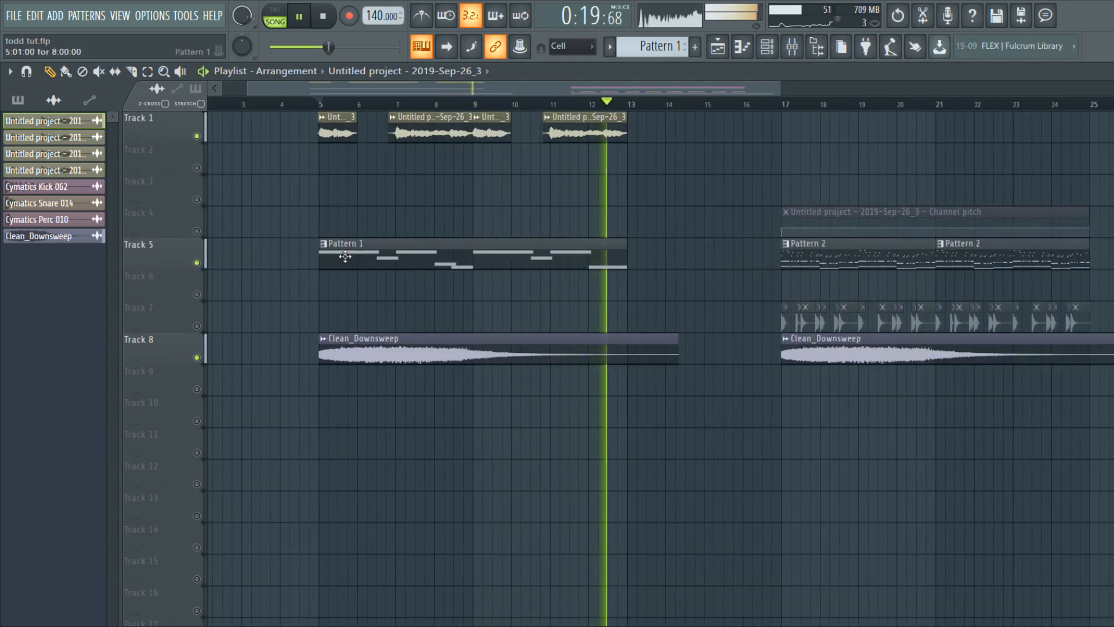
pyautogui.press('space')
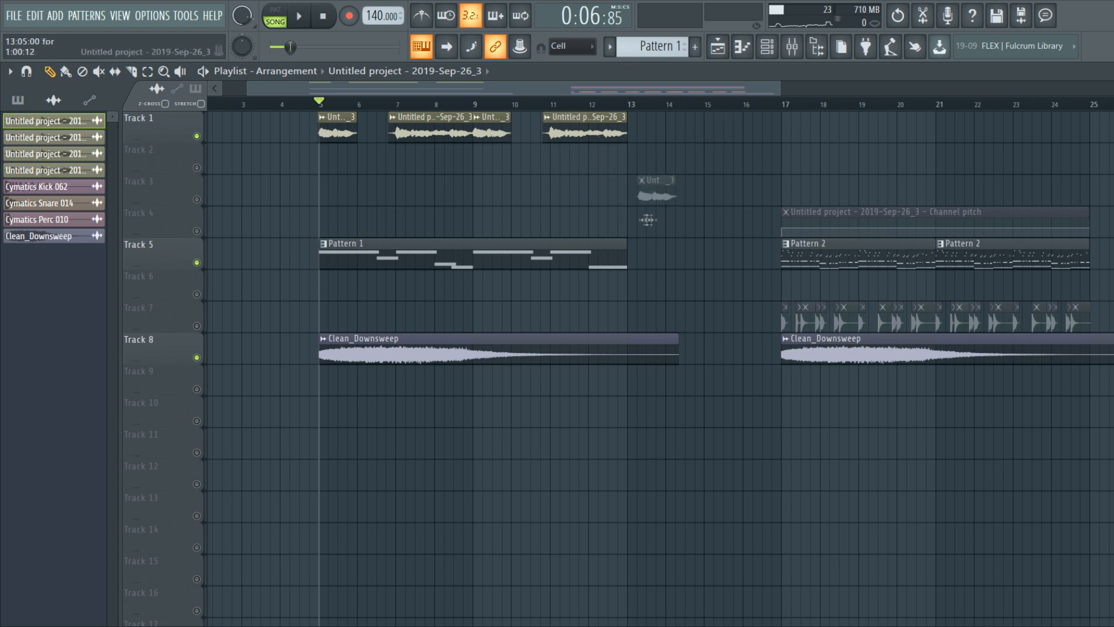
# Step: Marquee-select the four vocal chop clips on Track 1
pyautogui.moveTo(685, 174); pyautogui.dragTo(357, 155)
pyautogui.keyDown('ctrl'); pyautogui.scroll(1, 318, 135); pyautogui.keyUp('ctrl')
pyautogui.keyDown('ctrl'); pyautogui.scroll(1, 319, 136); pyautogui.keyUp('ctrl')
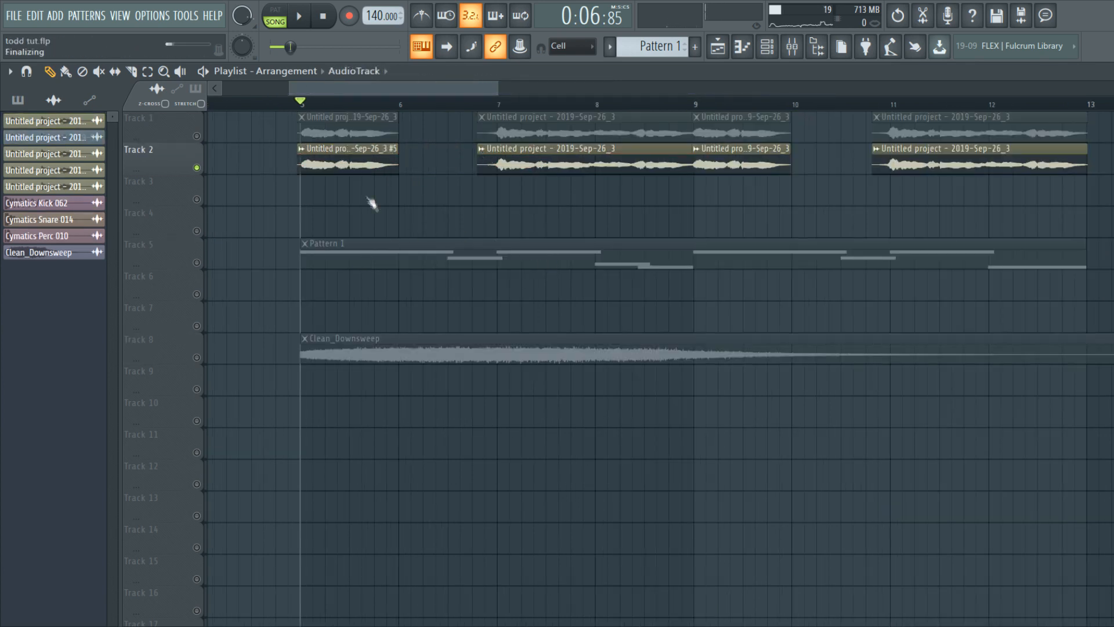
# Step: Check the #5 and #6 vocal clip settings and nudge the #5 clip's volume
pyautogui.doubleClick(356, 166)
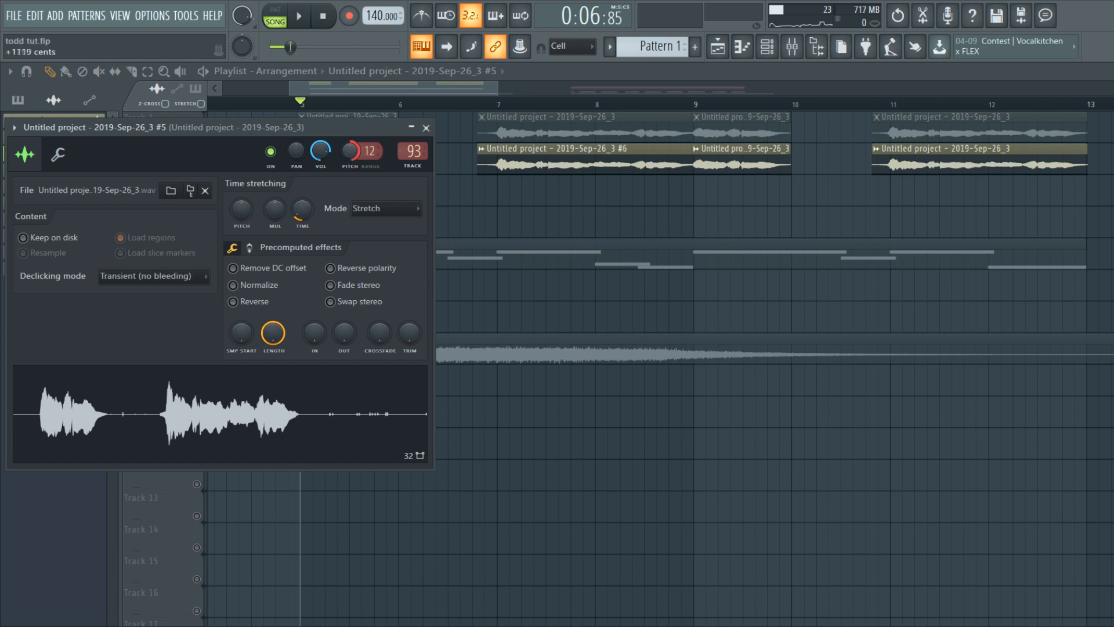
pyautogui.press('Escape')
pyautogui.doubleClick(575, 166)
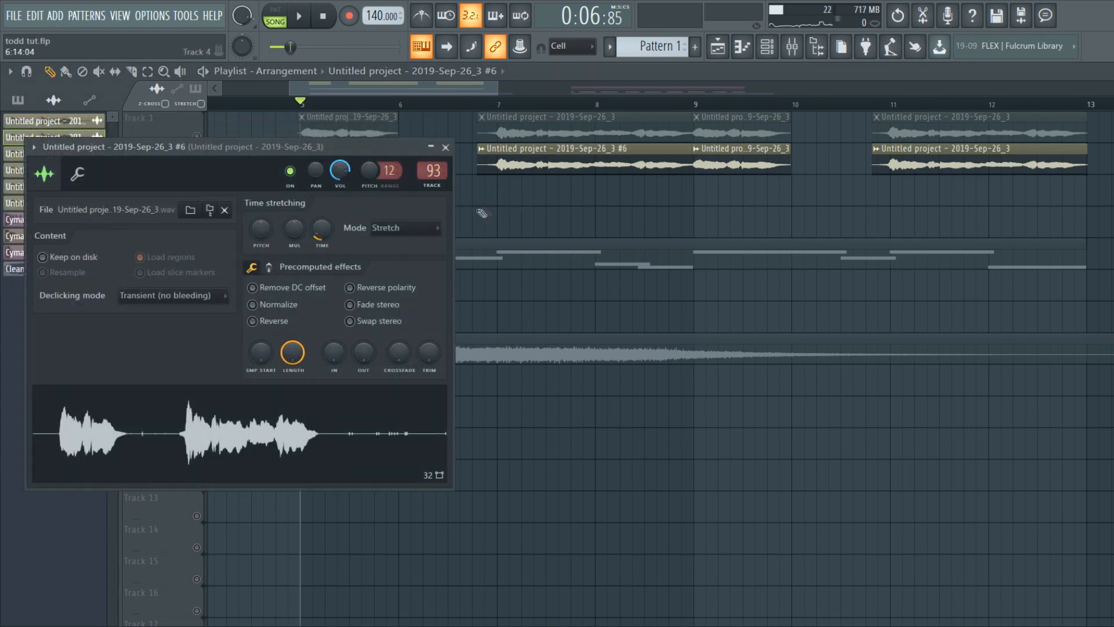
pyautogui.press('Escape')
pyautogui.doubleClick(343, 167)
pyautogui.moveTo(320, 151); pyautogui.dragTo(320, 154)
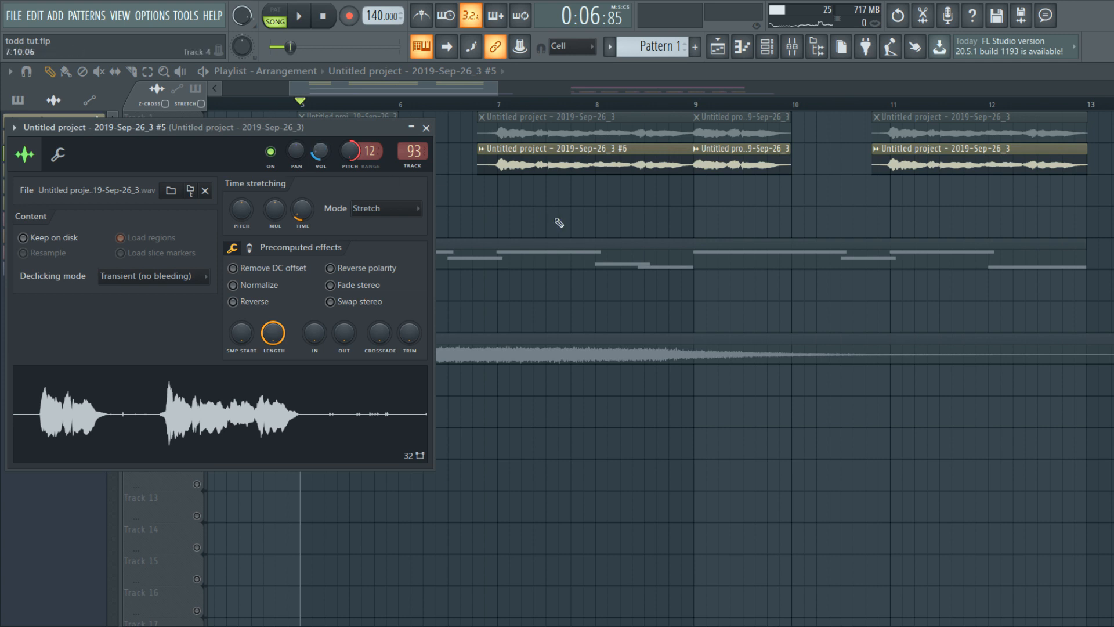
pyautogui.press('Escape')
# Step: Solo and mute Tracks 1–2 to compare the #5 and #6 chops on Track 2
pyautogui.rightClick(197, 136)
pyautogui.click(198, 167)
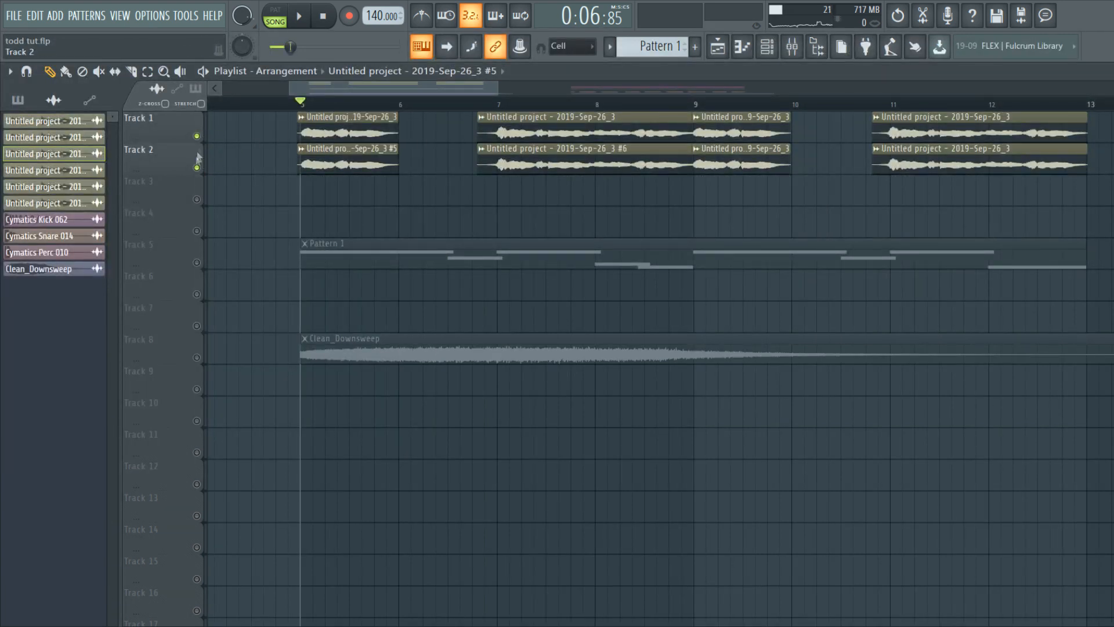
pyautogui.click(198, 136)
pyautogui.doubleClick(320, 154)
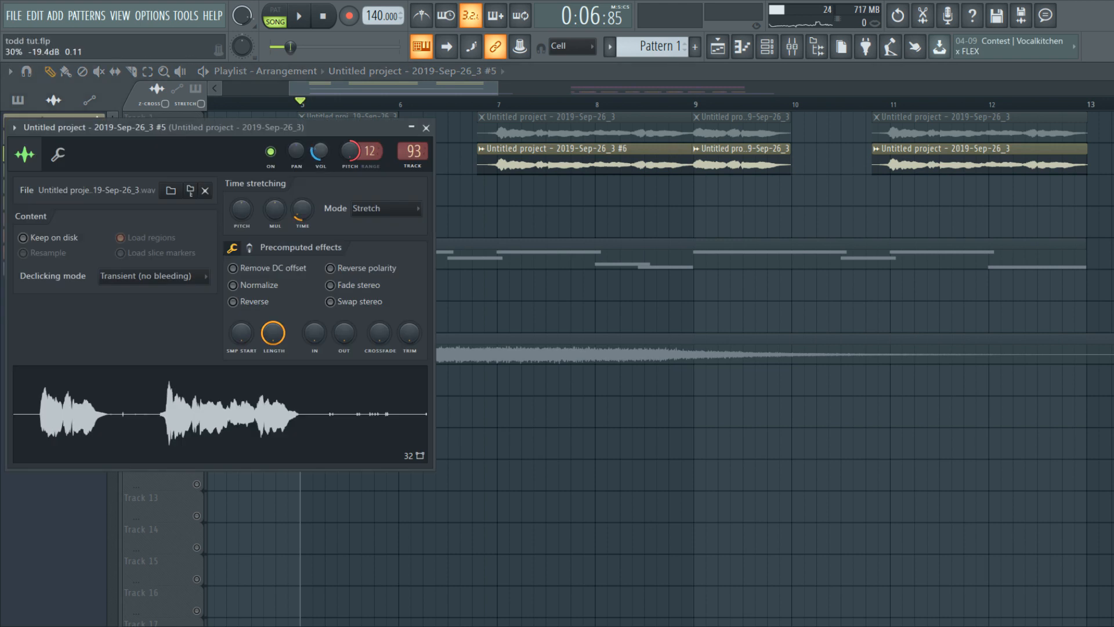
pyautogui.press('Escape')
pyautogui.doubleClick(551, 149)
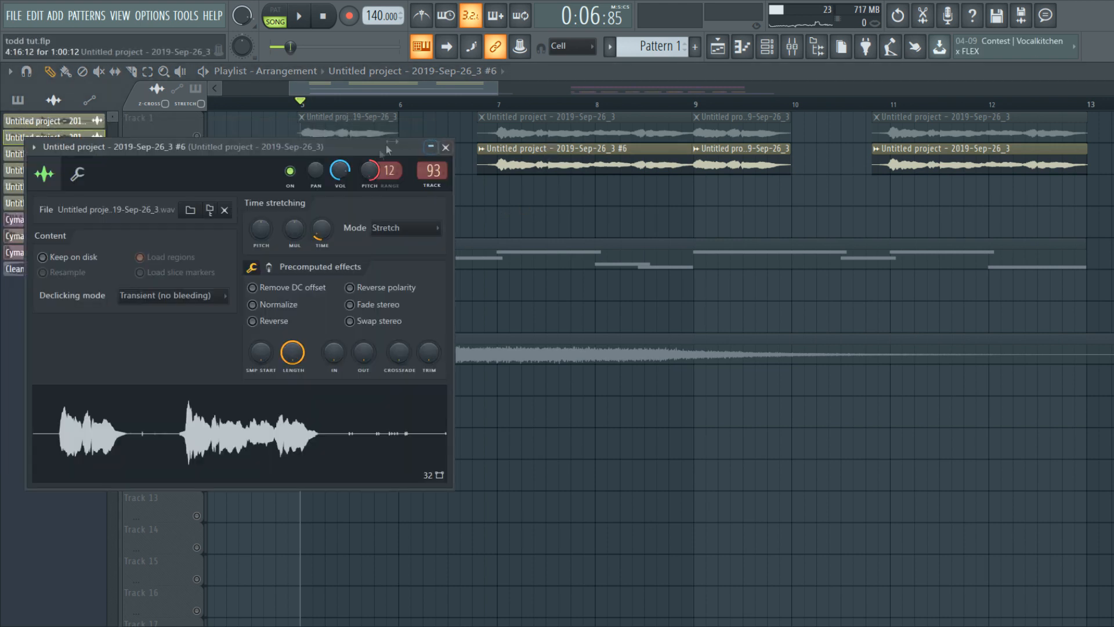
pyautogui.press('Escape')
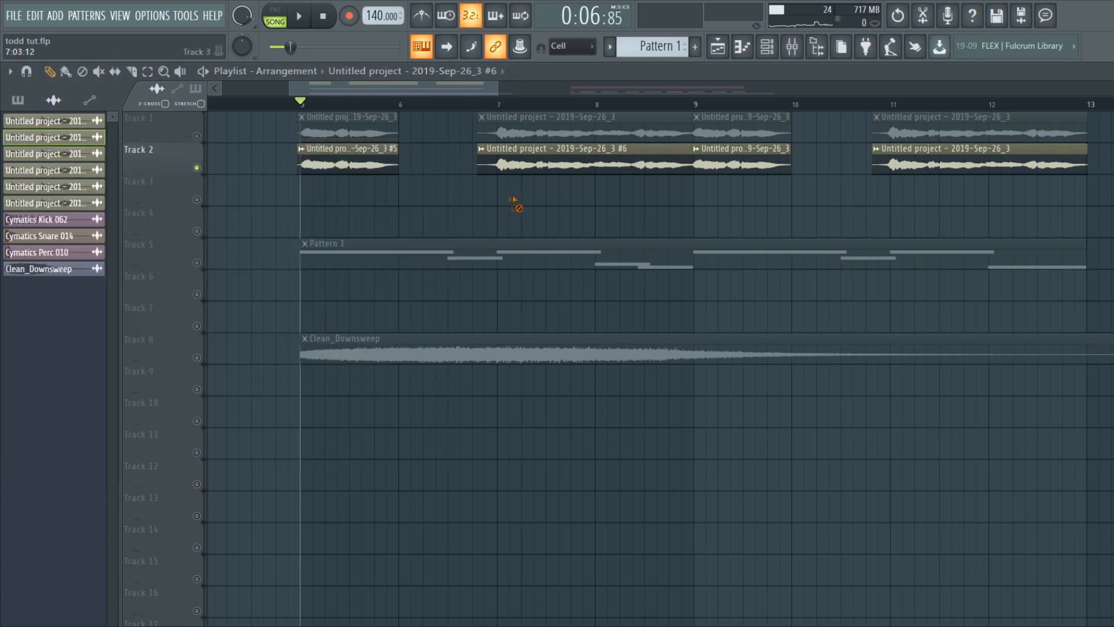
# Step: Unmute Track 1, play from bar 5, and open Decapitator on insert 93
pyautogui.click(197, 136)
pyautogui.press('space')
pyautogui.scroll(-2, 295, 182)
pyautogui.click(308, 105)
pyautogui.press('space')
pyautogui.press('space')
pyautogui.press('space')
pyautogui.click(792, 47)
pyautogui.click(1042, 192)
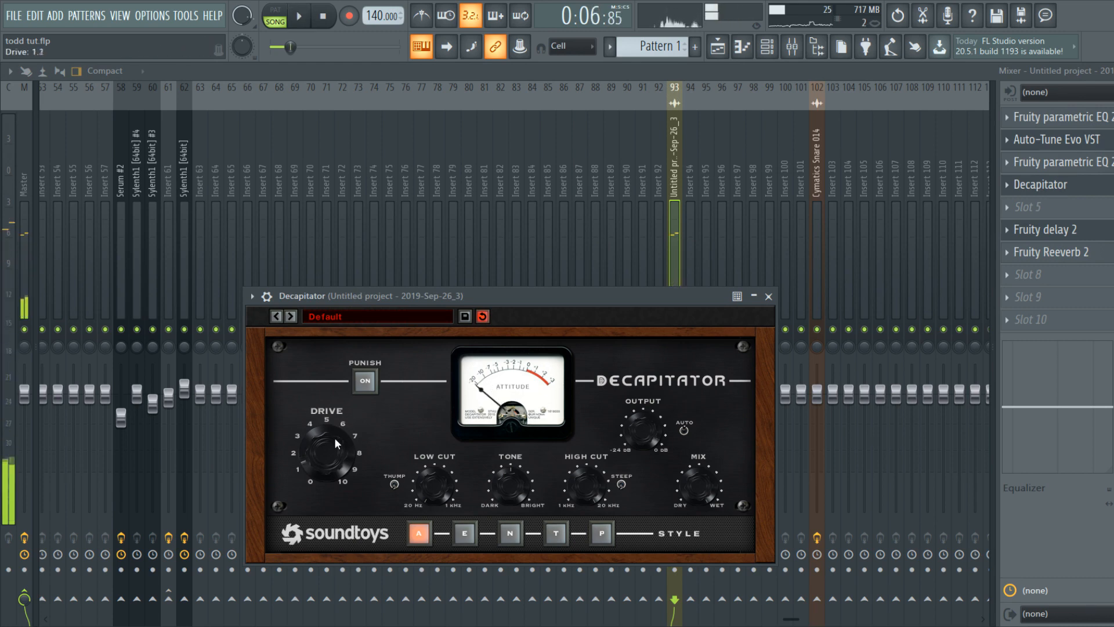
# Step: Move the Decapitator window aside, play the vocal effects, and return to the playlist
pyautogui.moveTo(349, 292); pyautogui.dragTo(369, 306)
pyautogui.press('space')
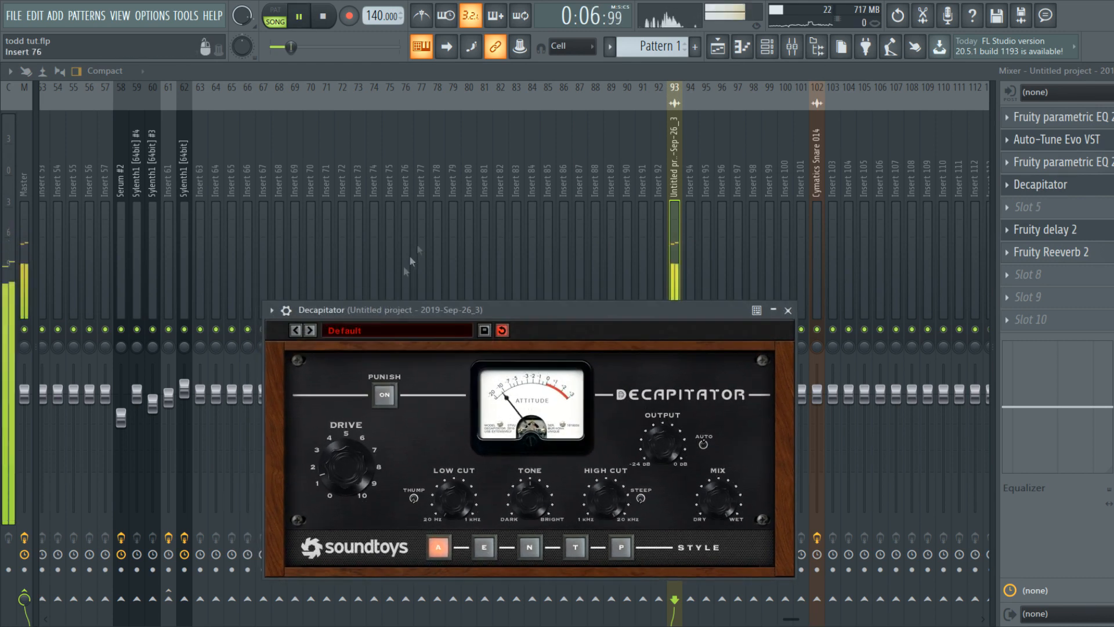
pyautogui.click(718, 47)
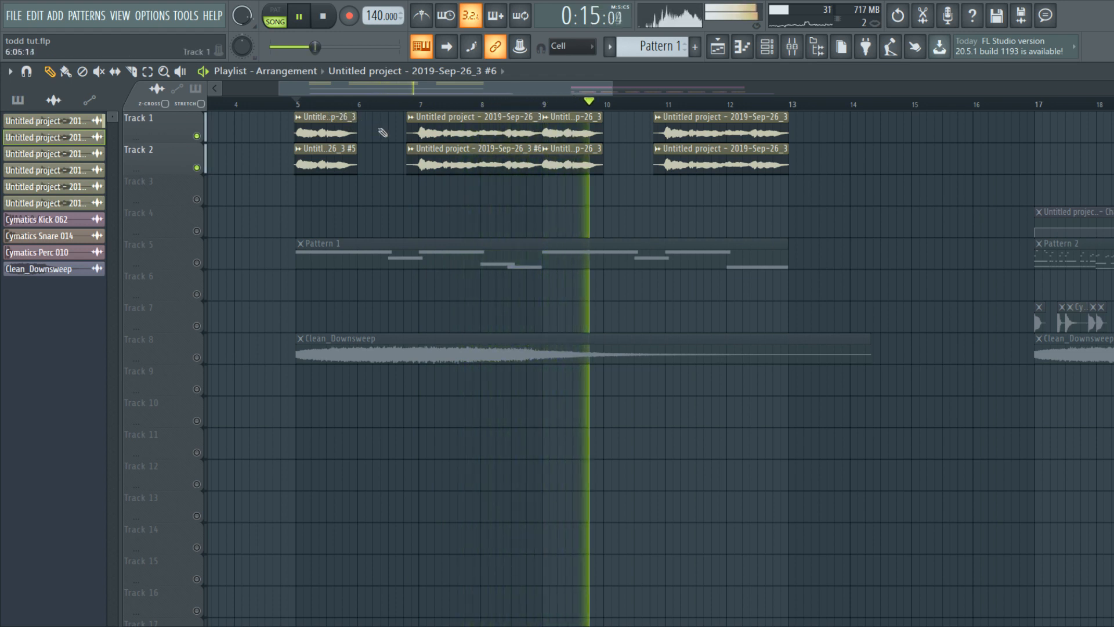
# Step: Replace the Track 2 clips at bars 9 and 11 with copies of the #5 and #6 chops
pyautogui.press('space')
pyautogui.doubleClick(578, 162)
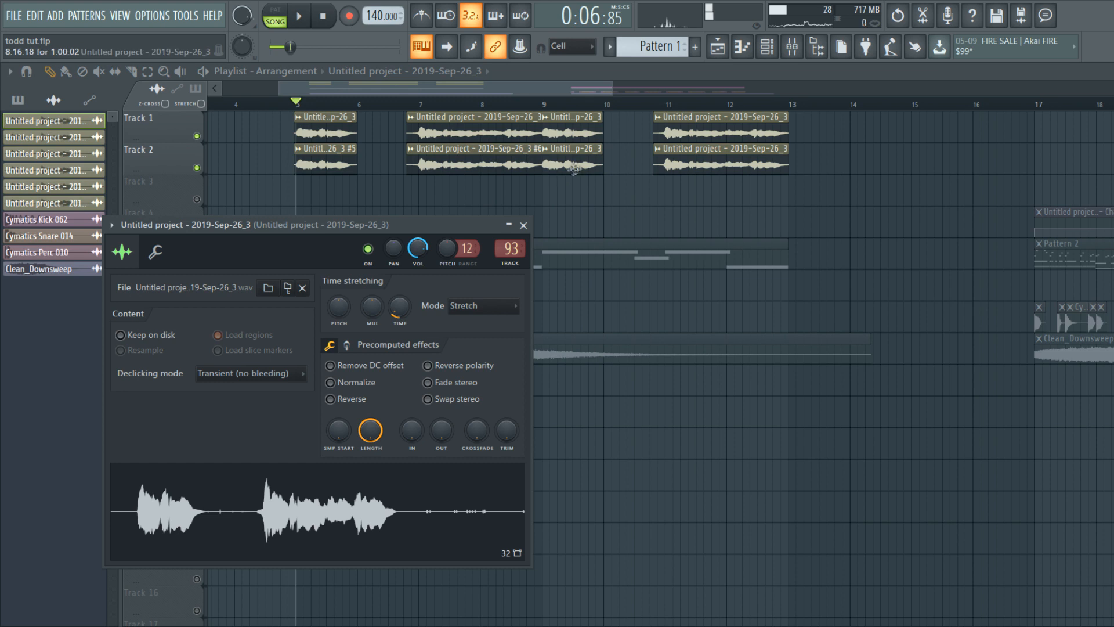
pyautogui.rightClick(569, 168)
pyautogui.rightClick(685, 166)
pyautogui.click(509, 181)
pyautogui.moveTo(536, 182); pyautogui.dragTo(426, 210)
pyautogui.moveTo(520, 185)
pyautogui.mouseDown()
pyautogui.moveTo(326, 162)
pyautogui.moveTo(303, 171)
pyautogui.moveTo(569, 167)
pyautogui.mouseUp()
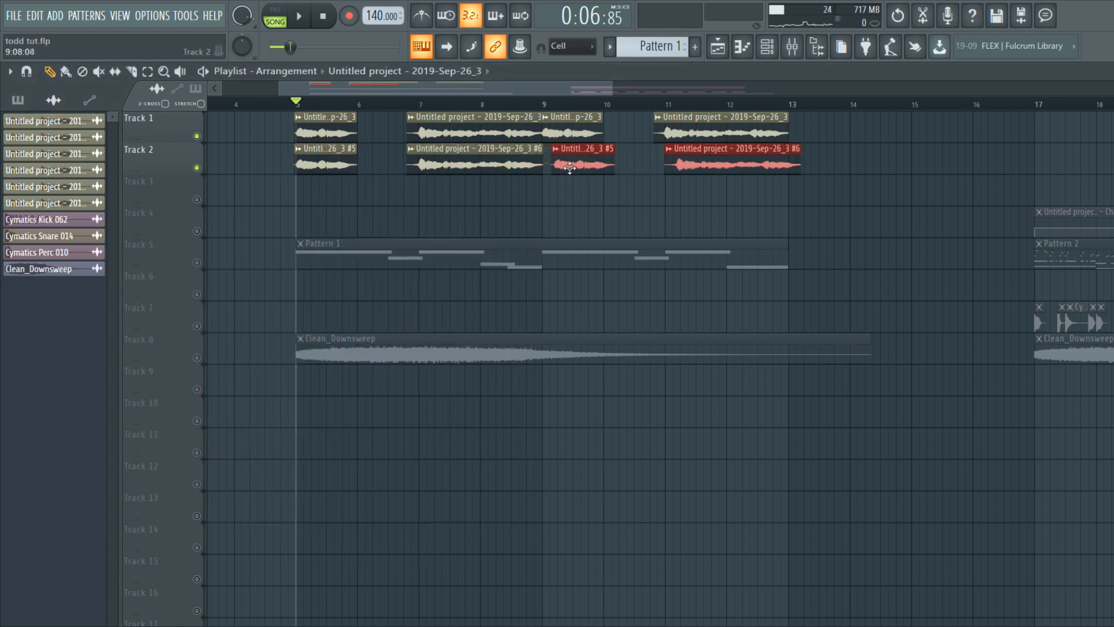
pyautogui.scroll(4, 557, 165)
pyautogui.press('space')
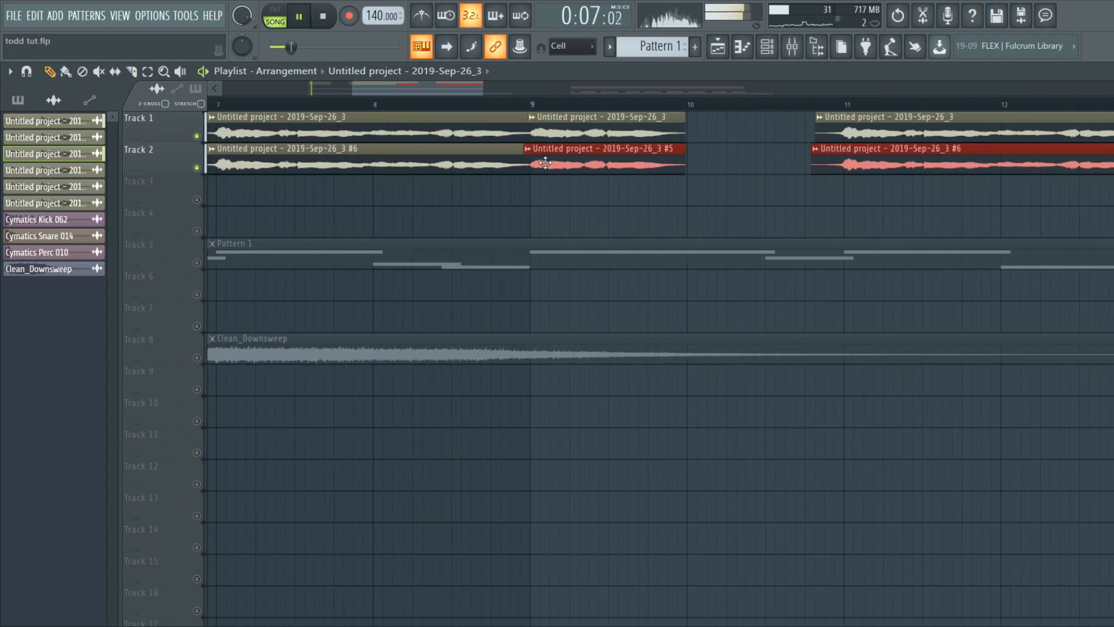
pyautogui.scroll(-6, 546, 163)
pyautogui.press('space')
pyautogui.scroll(3, 366, 163)
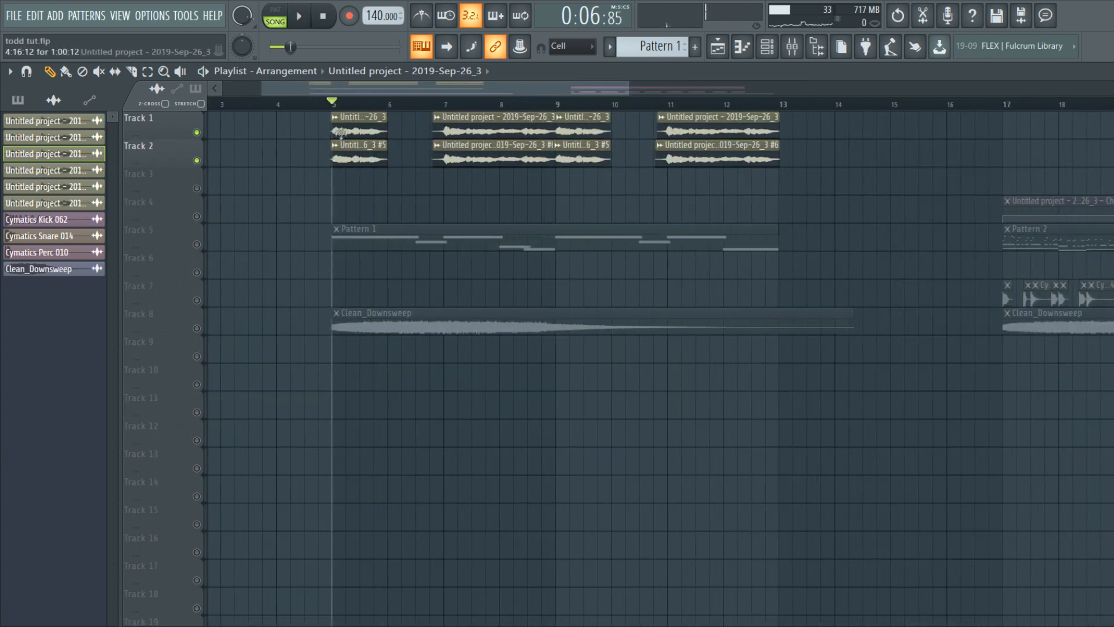
# Step: Solo Track 3, trim its chop to start at bar 6, then unmute Track 1 and play
pyautogui.rightClick(198, 189)
pyautogui.scroll(3, 361, 175)
pyautogui.moveTo(398, 105); pyautogui.dragTo(376, 104)
pyautogui.press('space')
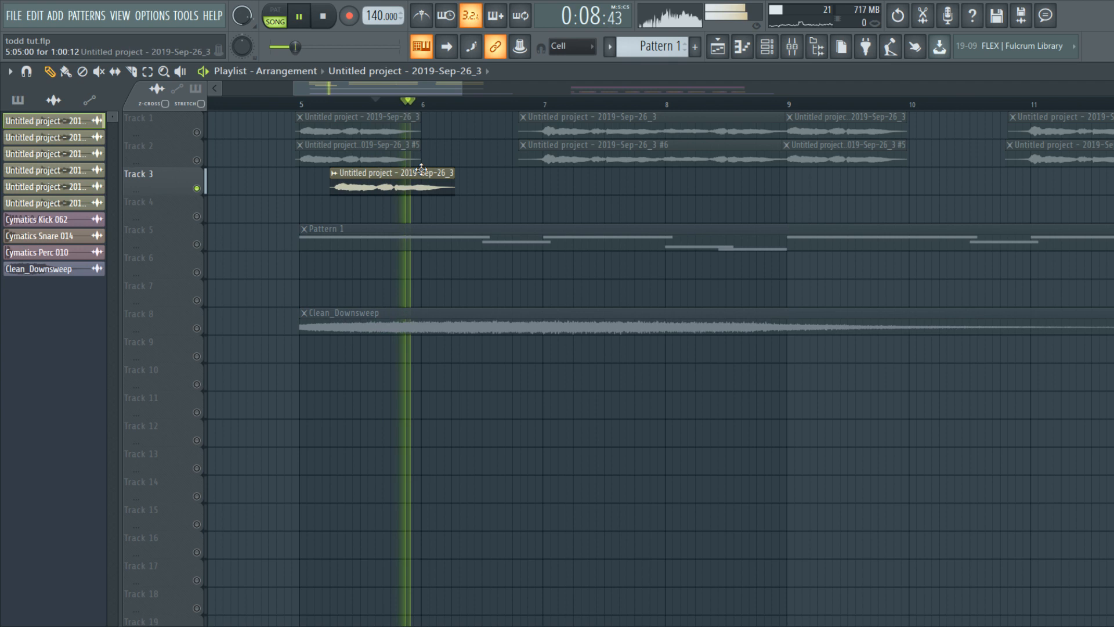
pyautogui.moveTo(331, 187); pyautogui.dragTo(441, 187)
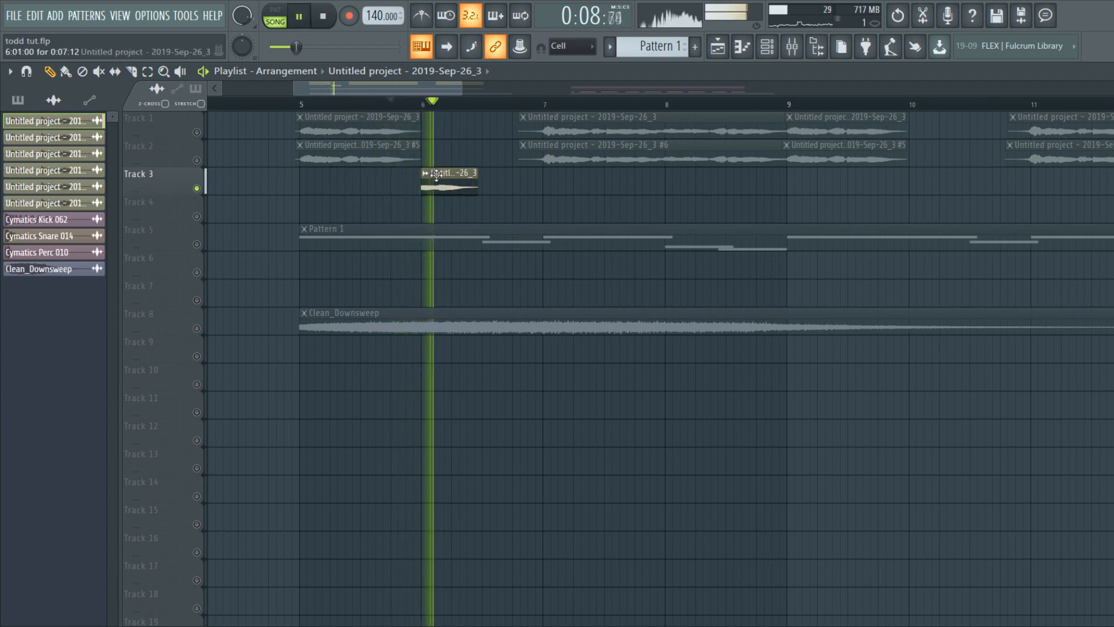
pyautogui.press('space')
pyautogui.click(424, 104)
pyautogui.press('space')
pyautogui.press('space')
pyautogui.click(347, 105)
pyautogui.click(197, 132)
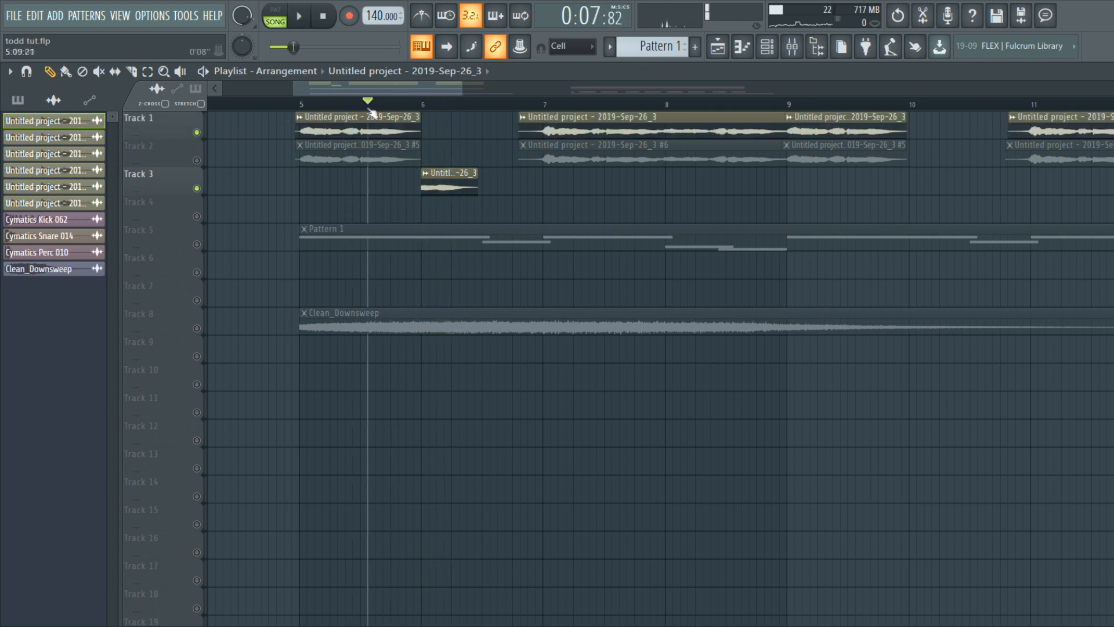
pyautogui.press('space')
pyautogui.press('space')
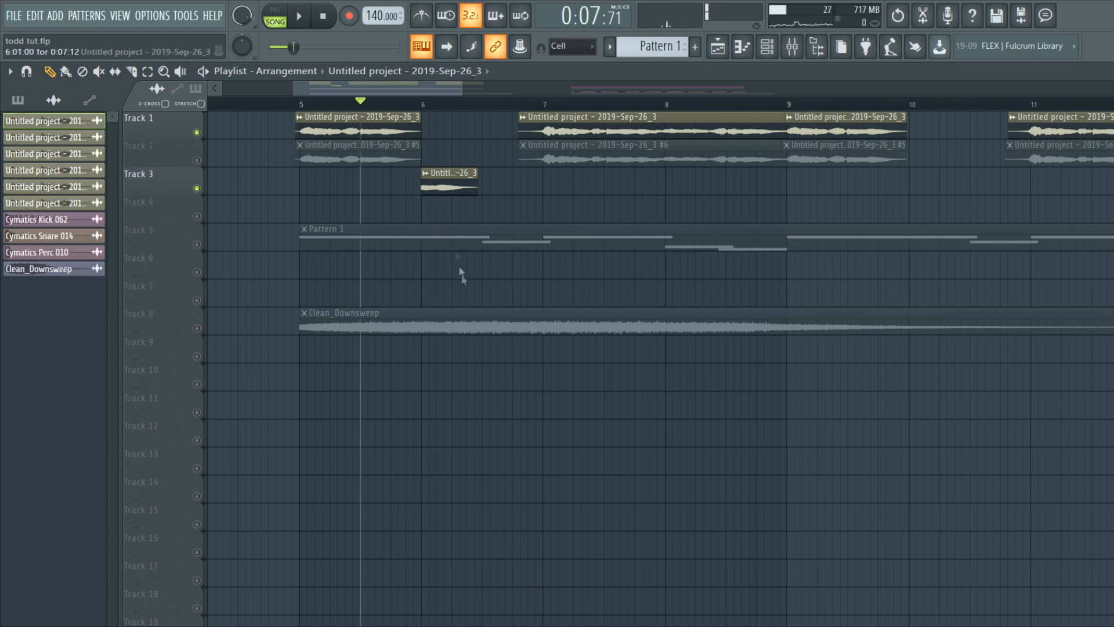
# Step: Route the #7 chop to its own insert 96 and audition it from bar 6
pyautogui.doubleClick(457, 188)
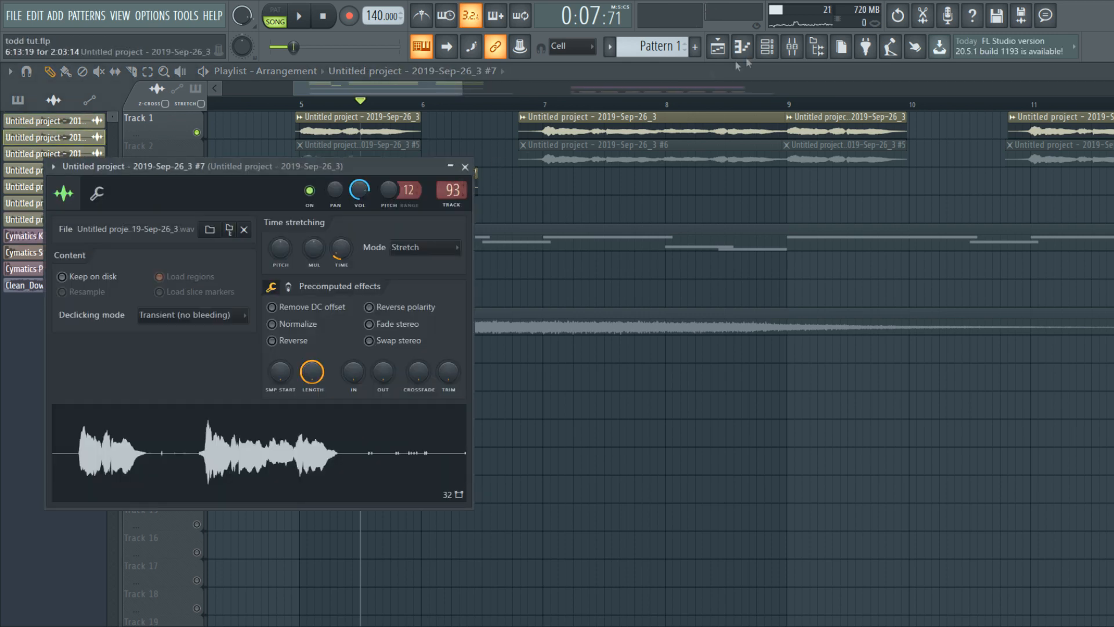
pyautogui.click(794, 46)
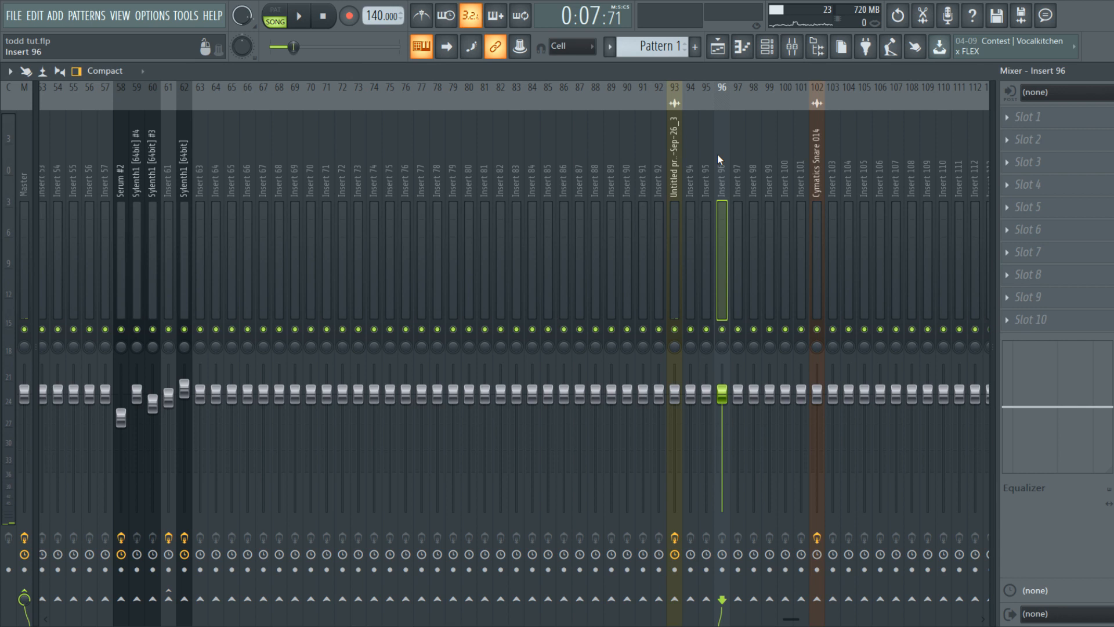
pyautogui.hotkey('ctrl', 'l')
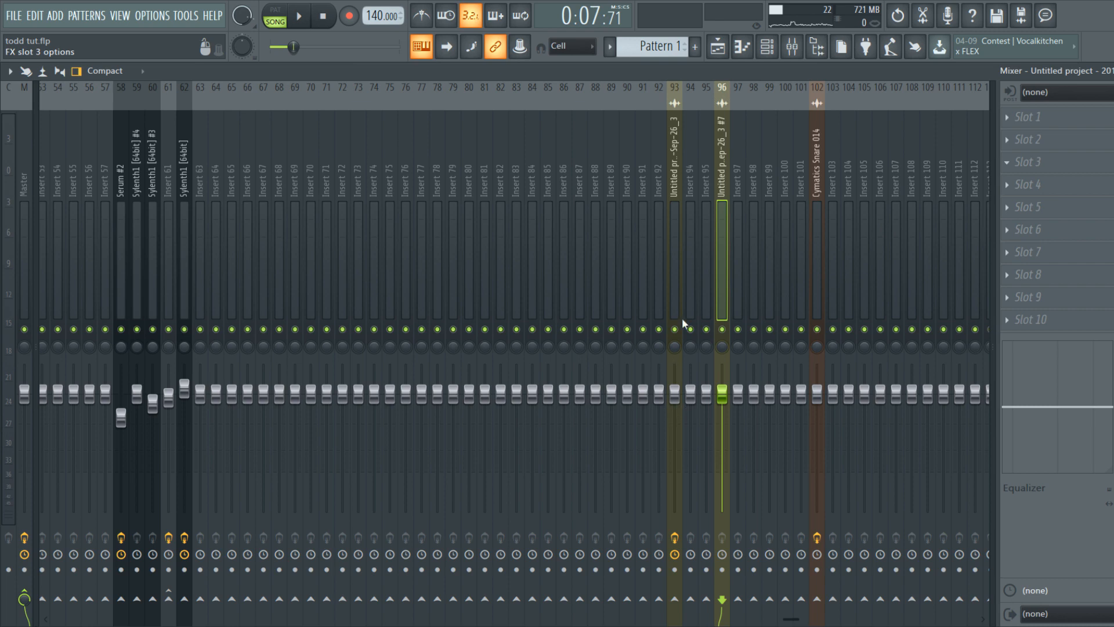
pyautogui.click(718, 48)
pyautogui.click(426, 104)
pyautogui.press('space')
pyautogui.press('space')
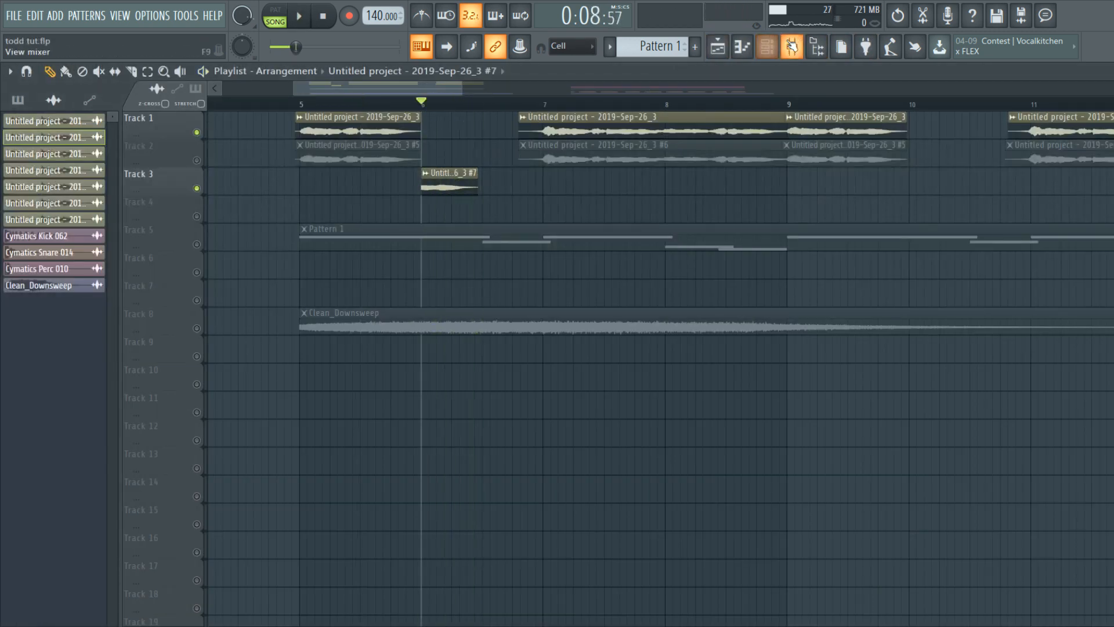
# Step: Lower Fruity Reeverb 2's dry level to about 73% and load the Radio EQ 2 preset
pyautogui.click(791, 47)
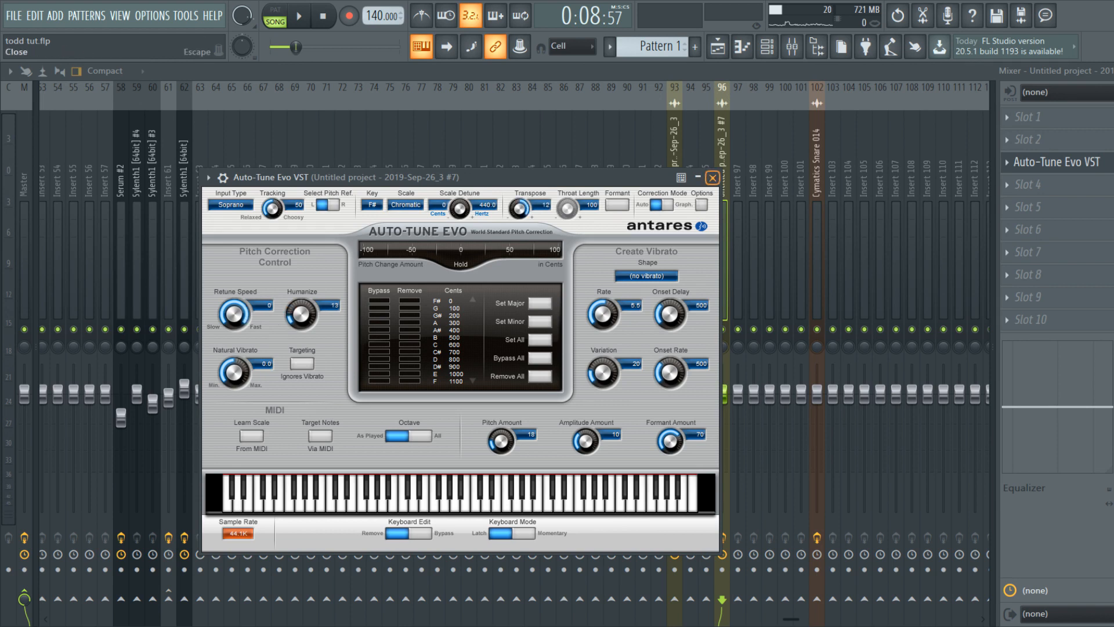
pyautogui.click(712, 177)
pyautogui.moveTo(485, 295); pyautogui.dragTo(530, 307)
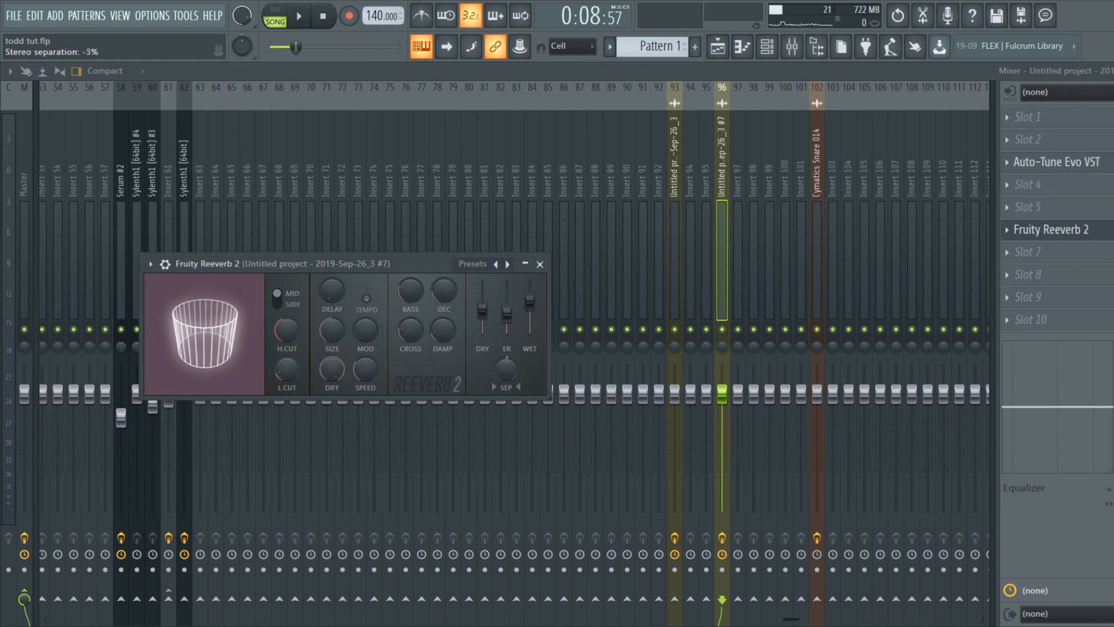
pyautogui.click(539, 264)
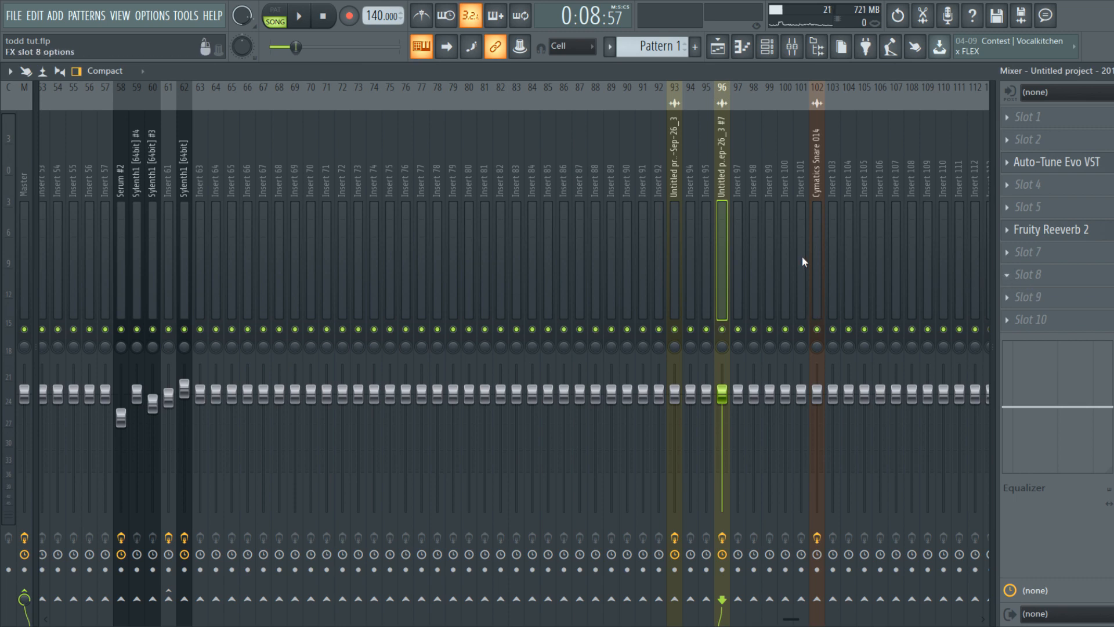
pyautogui.moveTo(103, 154); pyautogui.dragTo(216, 161)
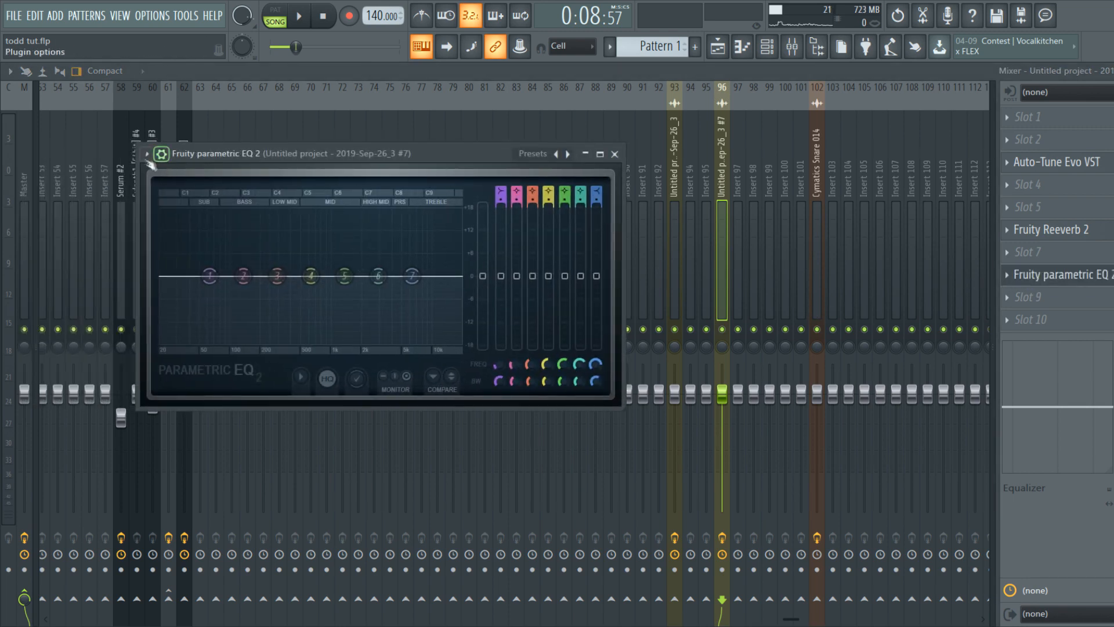
pyautogui.click(360, 367)
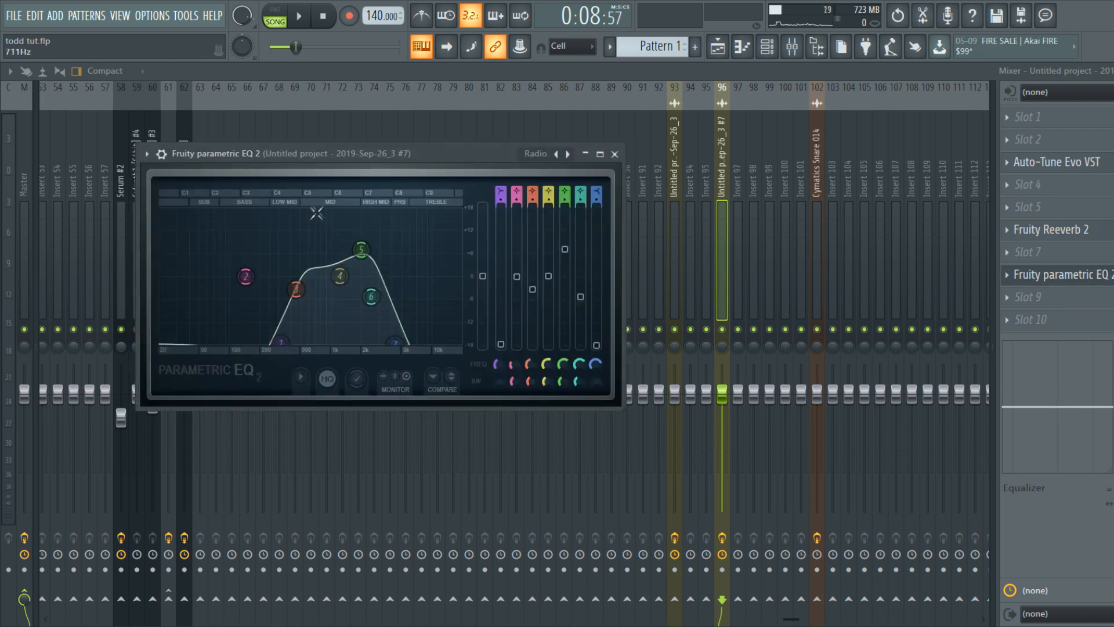
pyautogui.moveTo(338, 157); pyautogui.dragTo(505, 157)
pyautogui.click(734, 44)
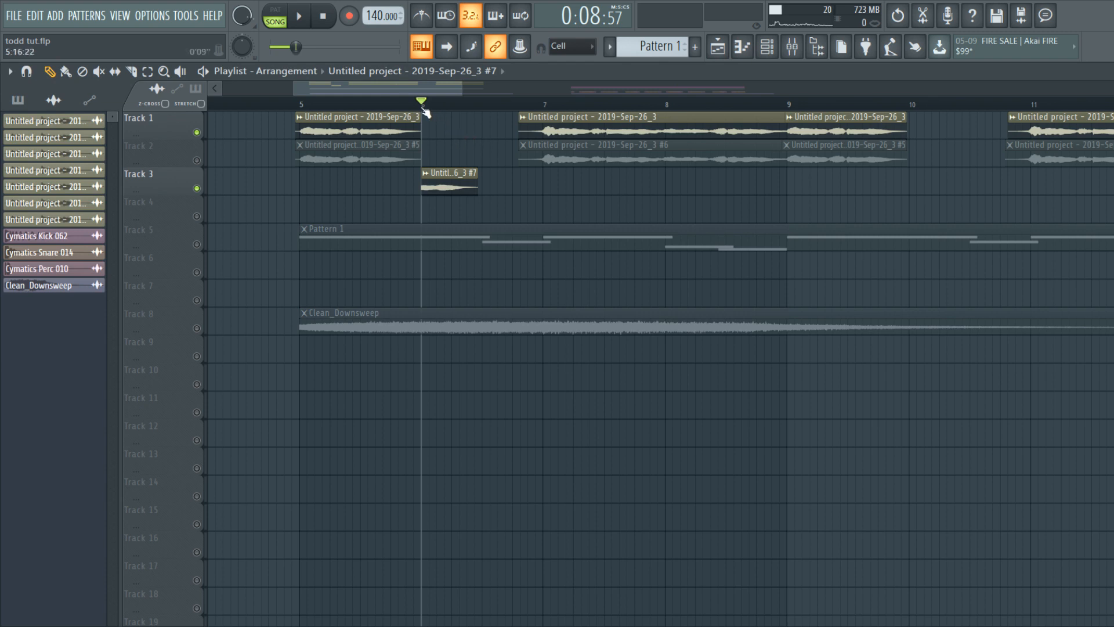
# Step: Set Auto-Tune Evo's scale to Minor on the vocal insert
pyautogui.press('space')
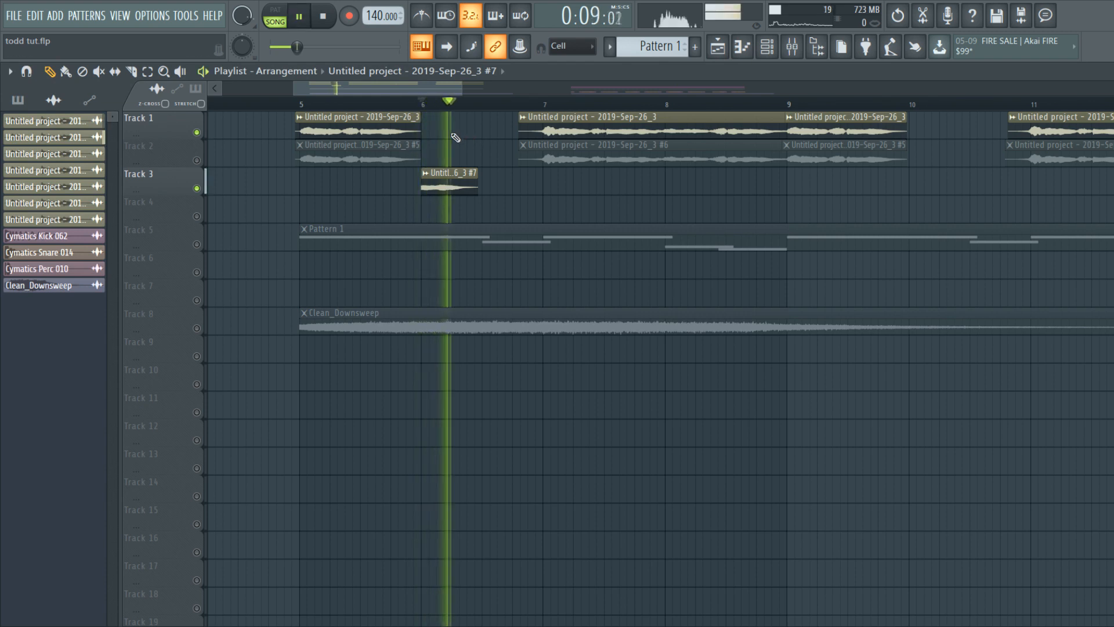
pyautogui.click(297, 104)
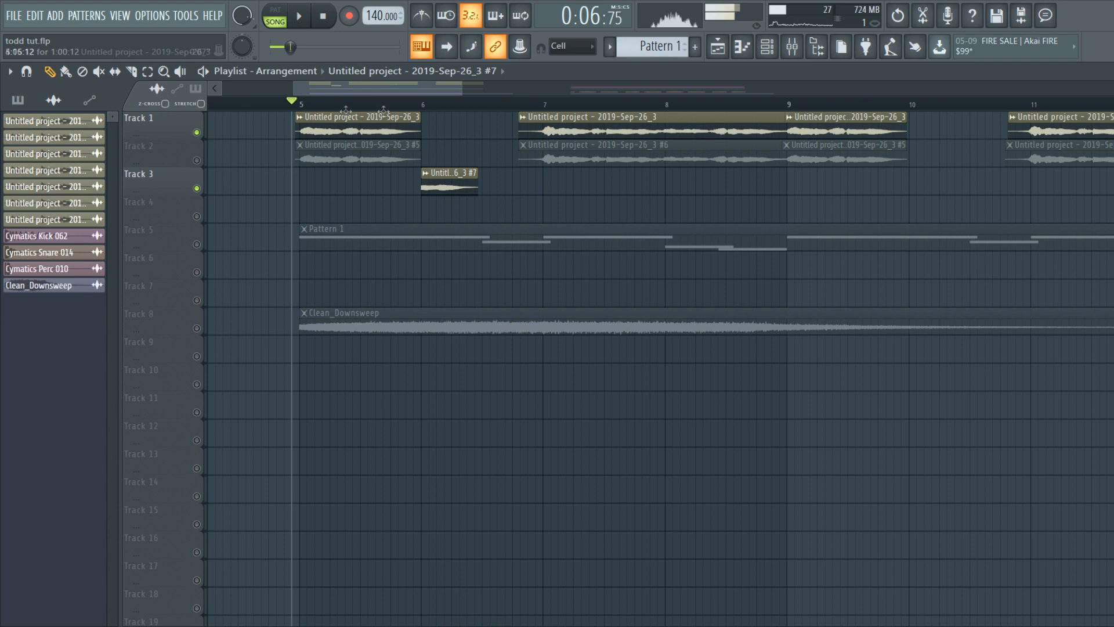
pyautogui.click(792, 46)
pyautogui.click(1056, 162)
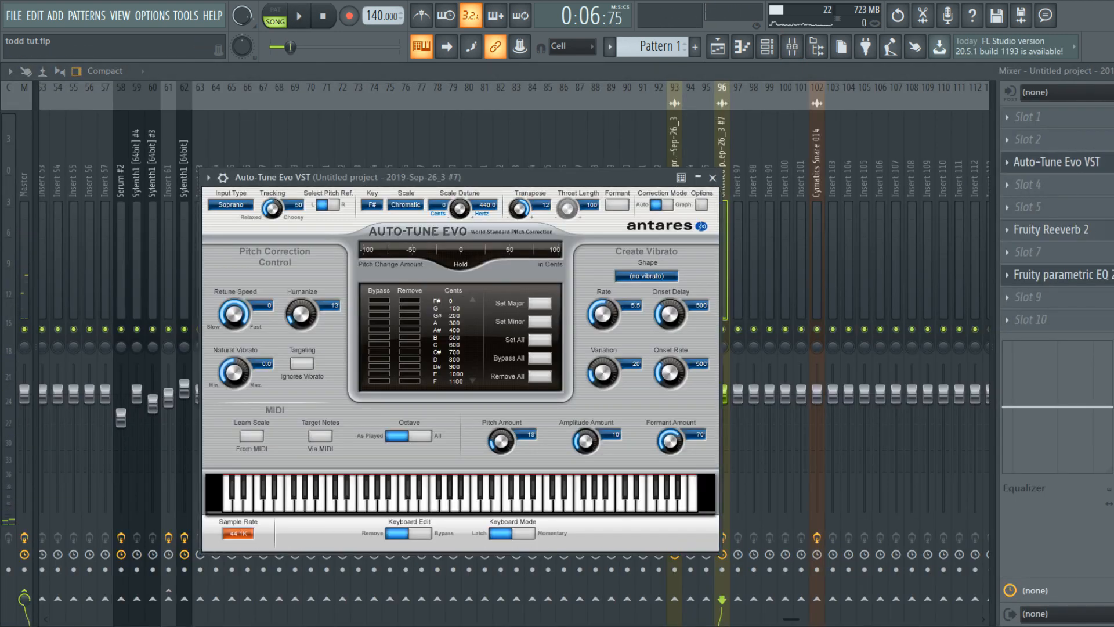
pyautogui.click(409, 222)
# Step: Solo Track 2, re-enable Tracks 1 and 3, and play the song
pyautogui.click(718, 46)
pyautogui.rightClick(199, 159)
pyautogui.click(198, 133)
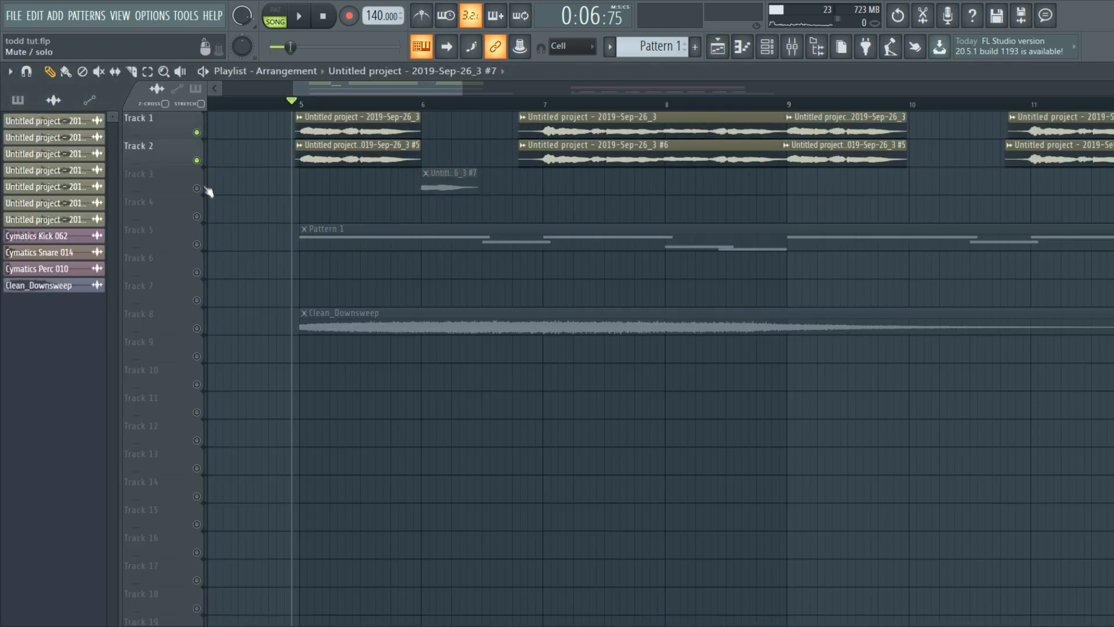
pyautogui.click(199, 187)
pyautogui.press('space')
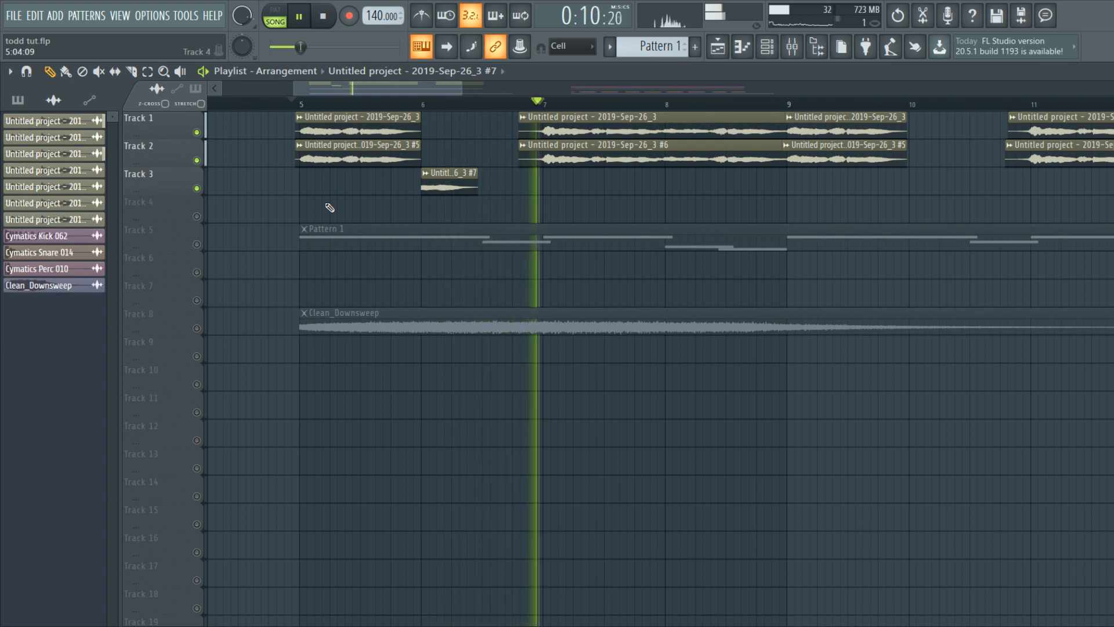
pyautogui.scroll(-3, 329, 209)
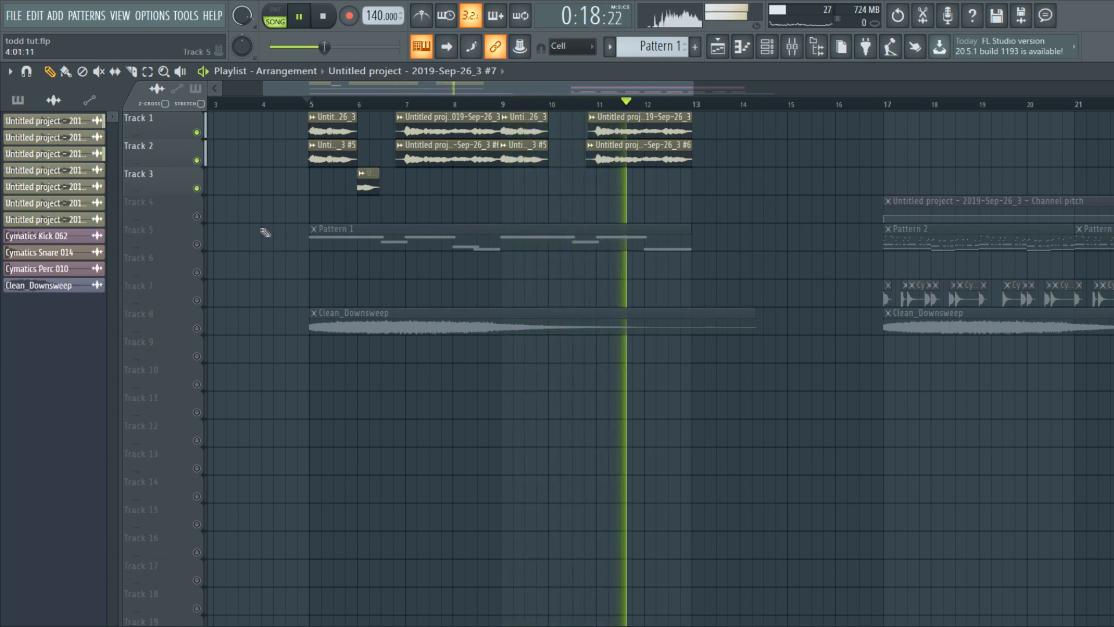
# Step: Solo then unsolo Track 5, and play the drop from bar 5 to about bar 13
pyautogui.press('space')
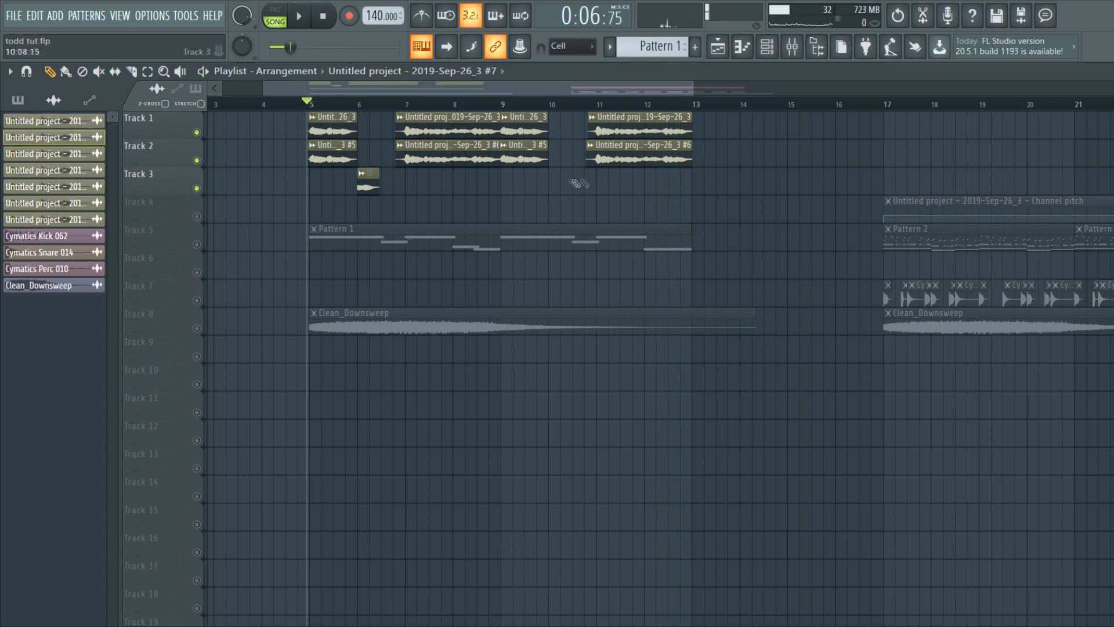
pyautogui.rightClick(197, 244)
pyautogui.rightClick(197, 244)
pyautogui.press('space')
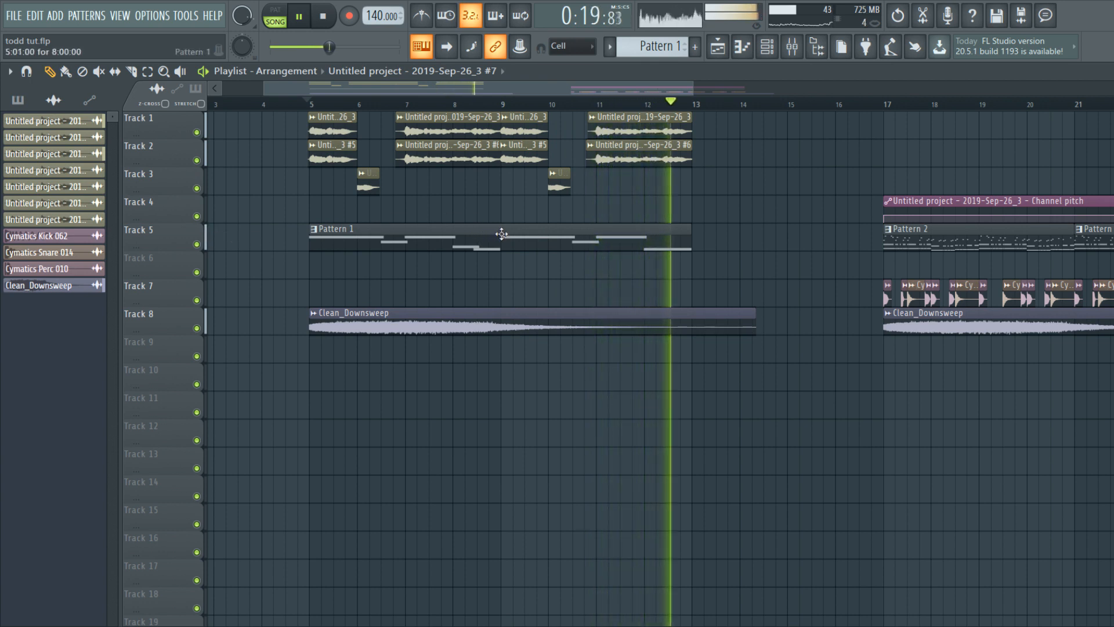
pyautogui.press('space')
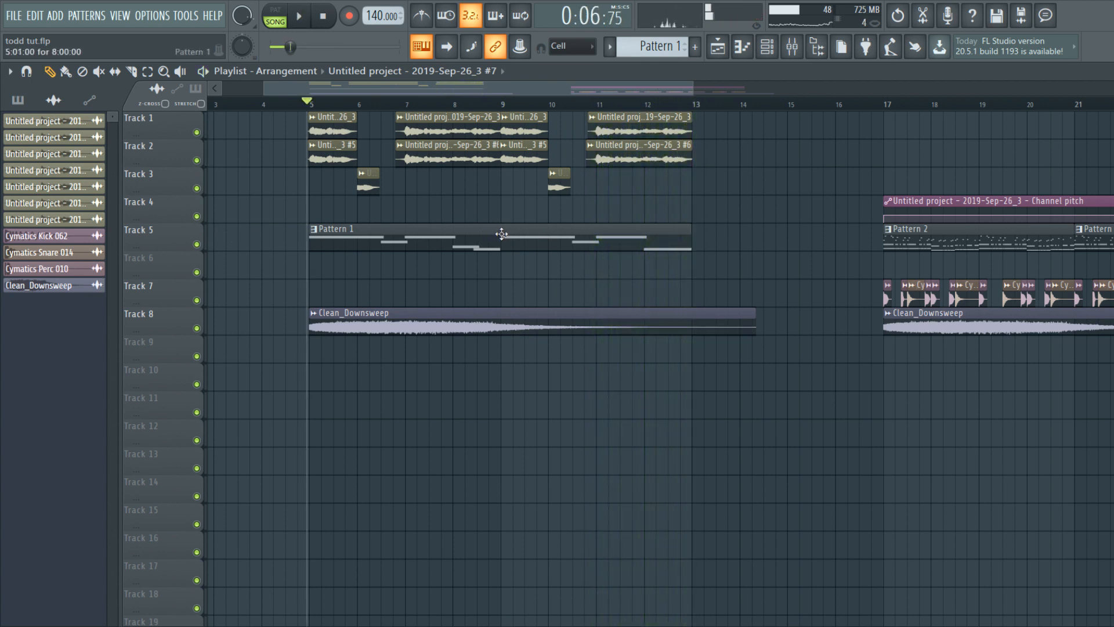
# Step: Zoom and scroll the playlist to show bars 5–21, including the Pattern 2 section at bar 17
pyautogui.scroll(3, 426, 227)
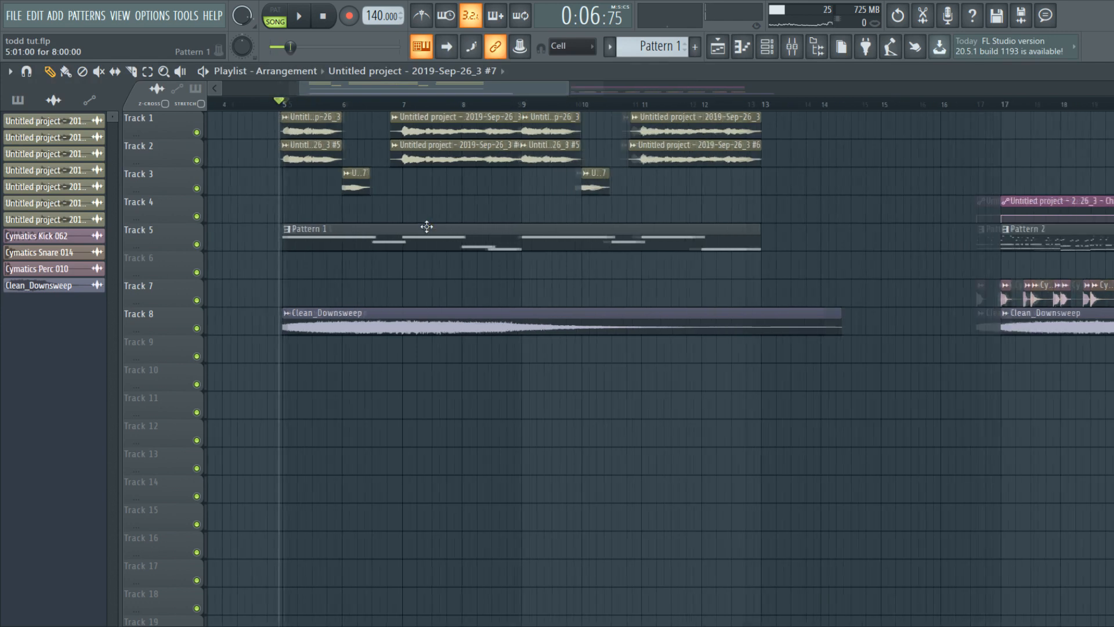
pyautogui.scroll(-1, 410, 227)
pyautogui.scroll(1, 480, 247)
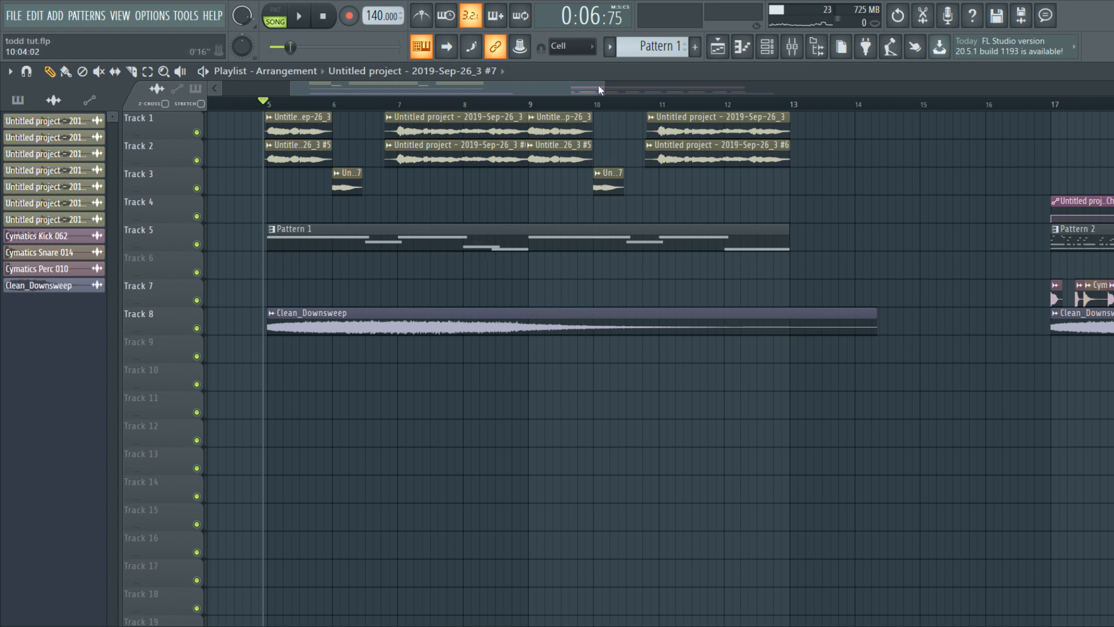
pyautogui.moveTo(604, 85); pyautogui.dragTo(680, 87)
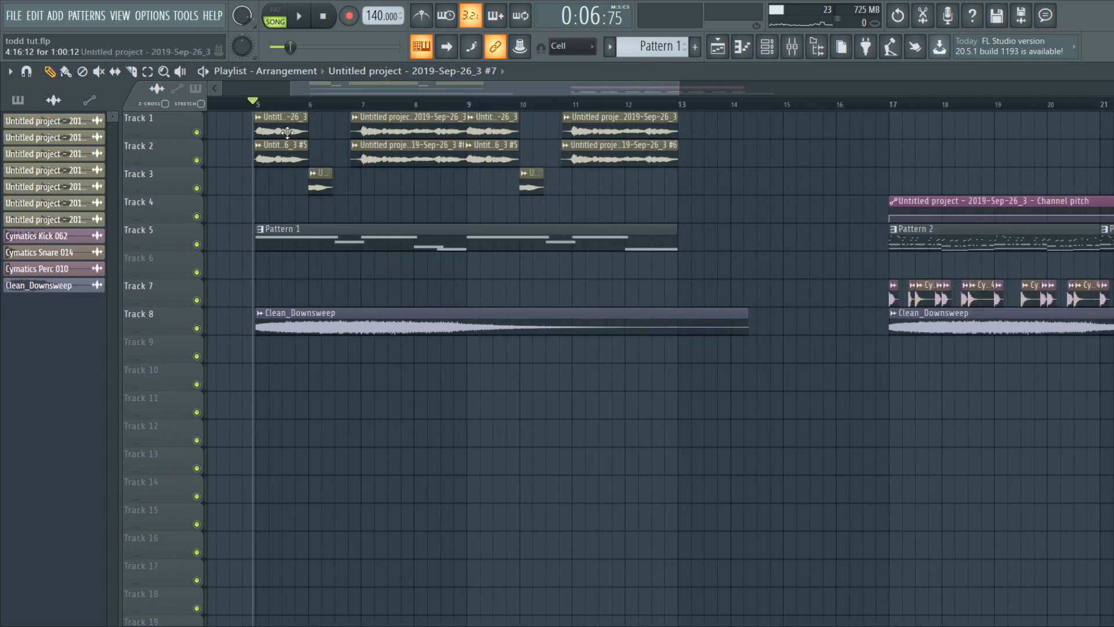
pyautogui.scroll(-4, 450, 199)
pyautogui.scroll(6, 626, 138)
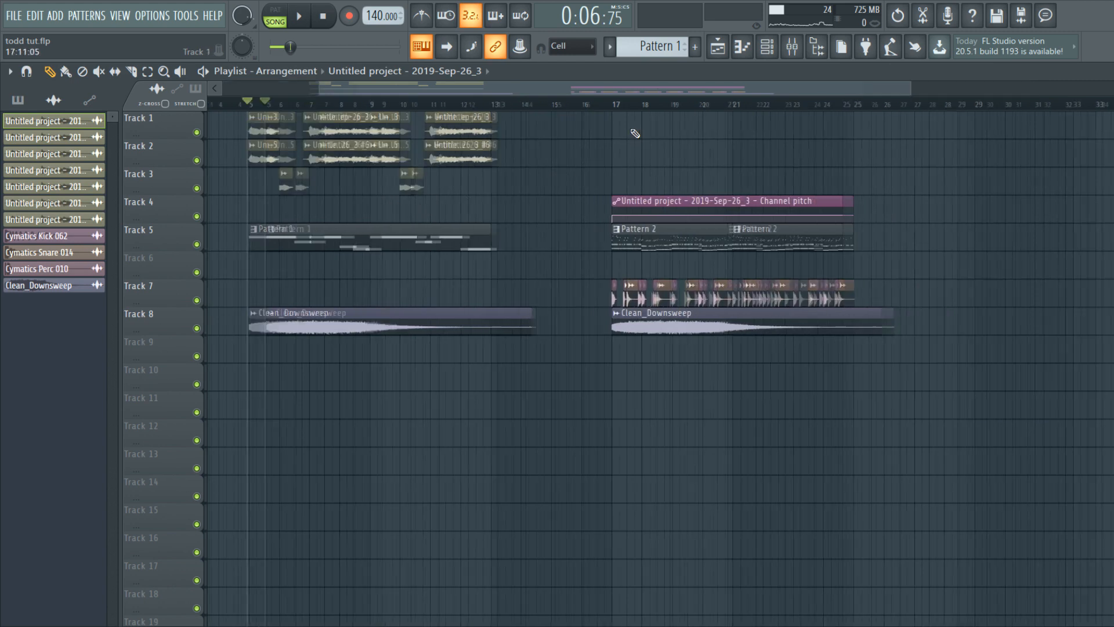
# Step: Paint vocal chops on Track 1 at bars 17 and 21, then open the chop's channel settings
pyautogui.click(604, 126)
pyautogui.scroll(2, 609, 127)
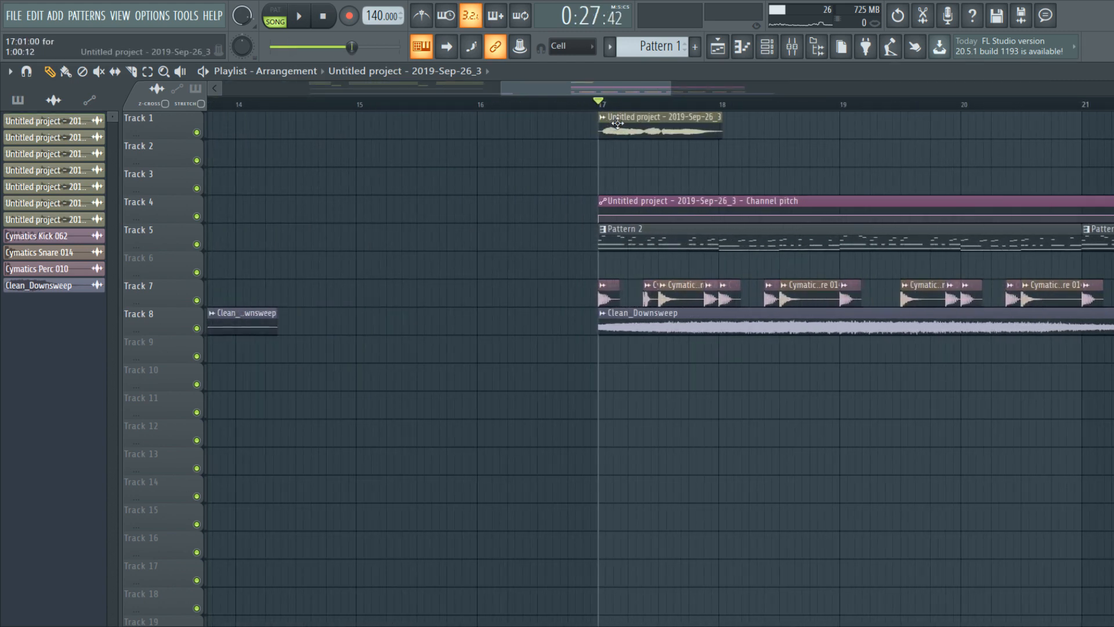
pyautogui.press('space')
pyautogui.scroll(-6, 621, 133)
pyautogui.scroll(3, 691, 144)
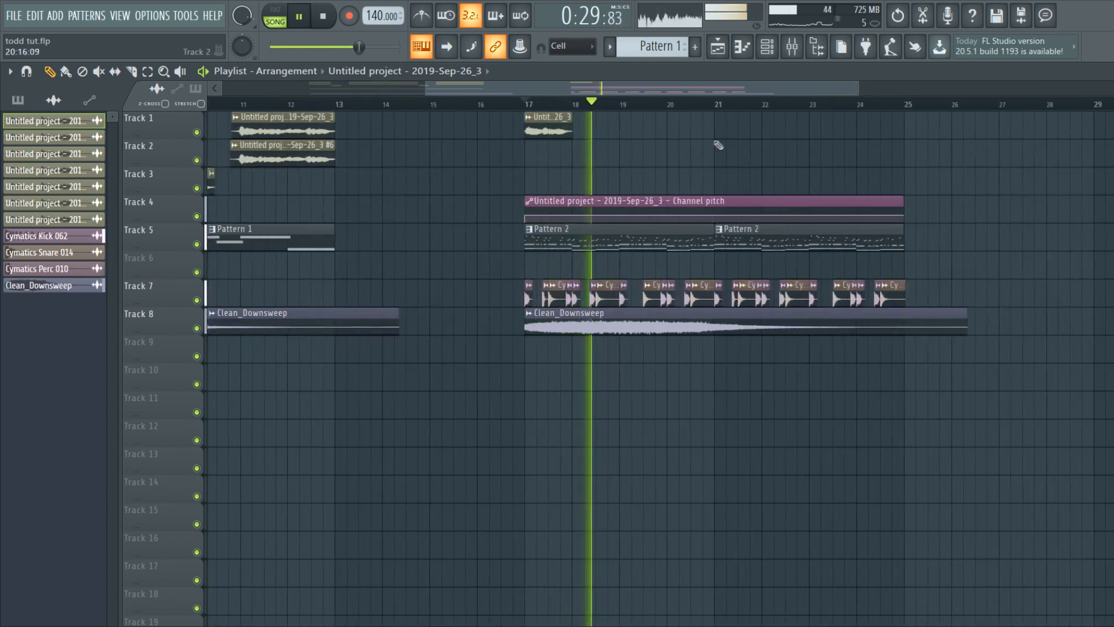
pyautogui.click(737, 145)
pyautogui.moveTo(738, 145); pyautogui.dragTo(737, 128)
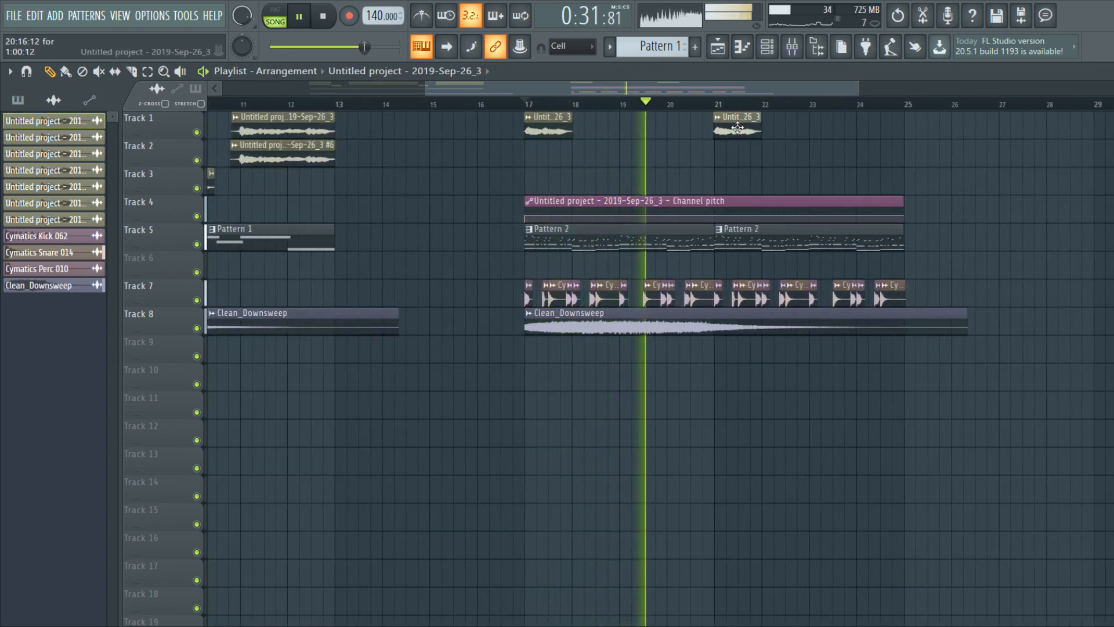
pyautogui.scroll(-4, 714, 151)
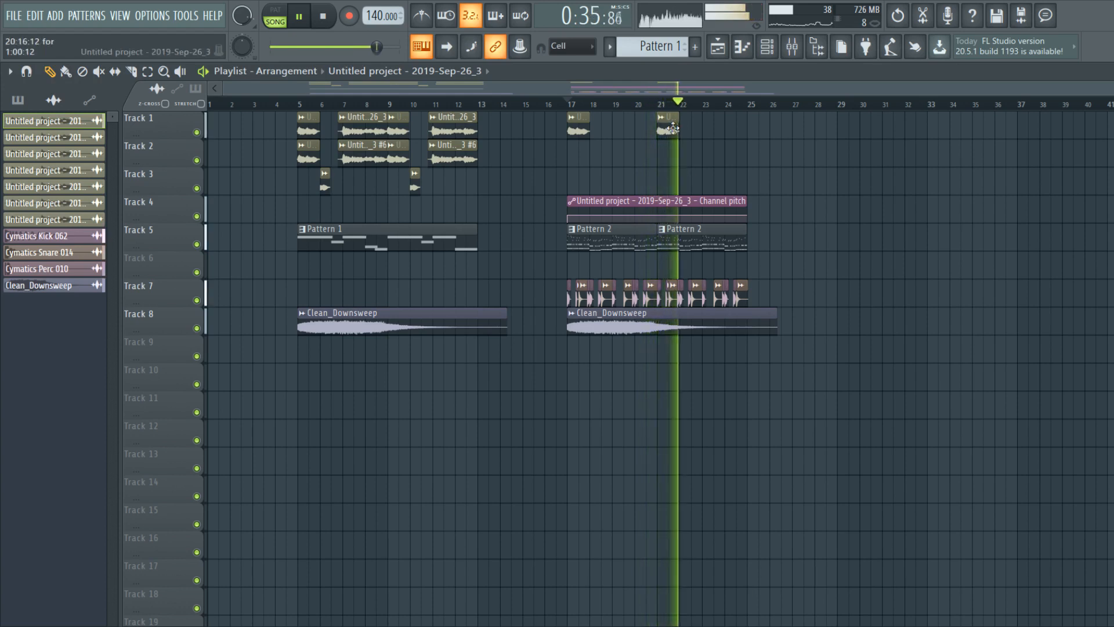
pyautogui.click(569, 104)
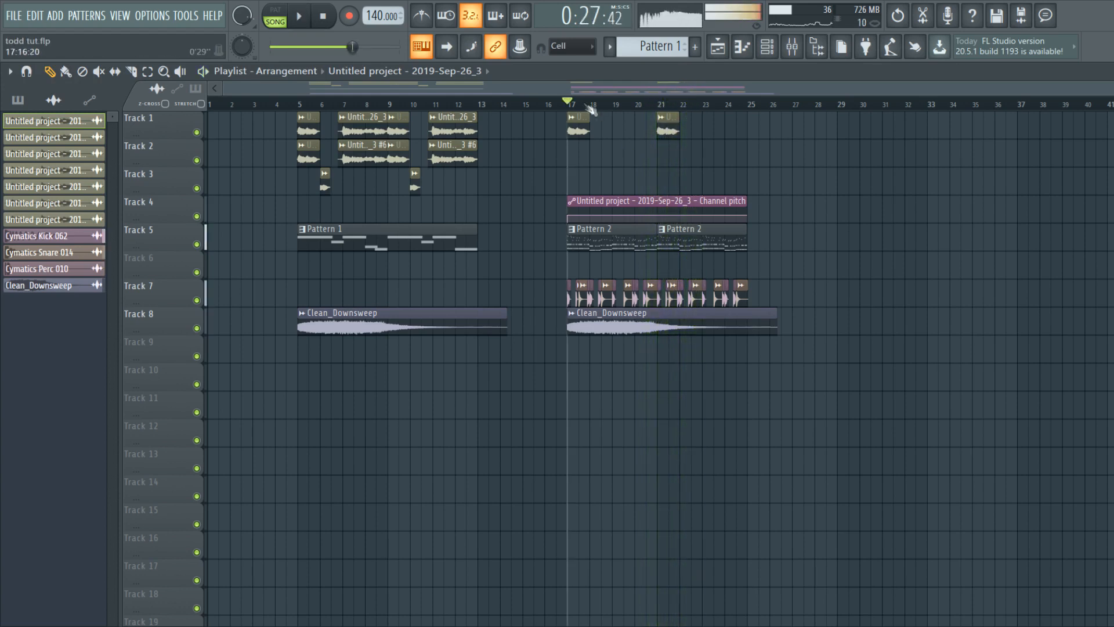
pyautogui.scroll(4, 575, 119)
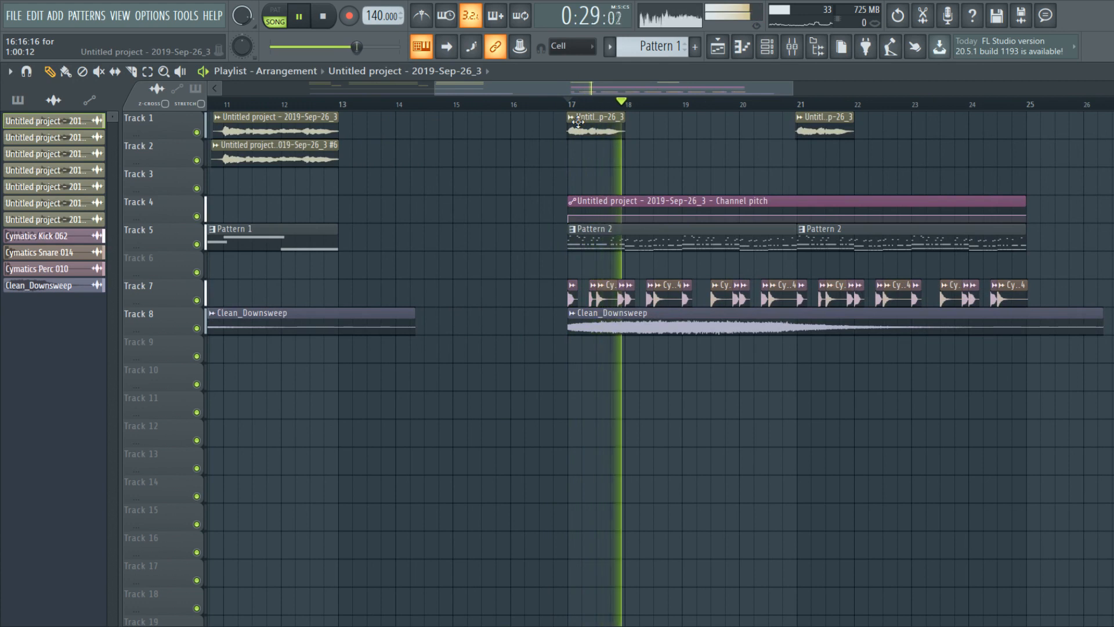
pyautogui.doubleClick(586, 126)
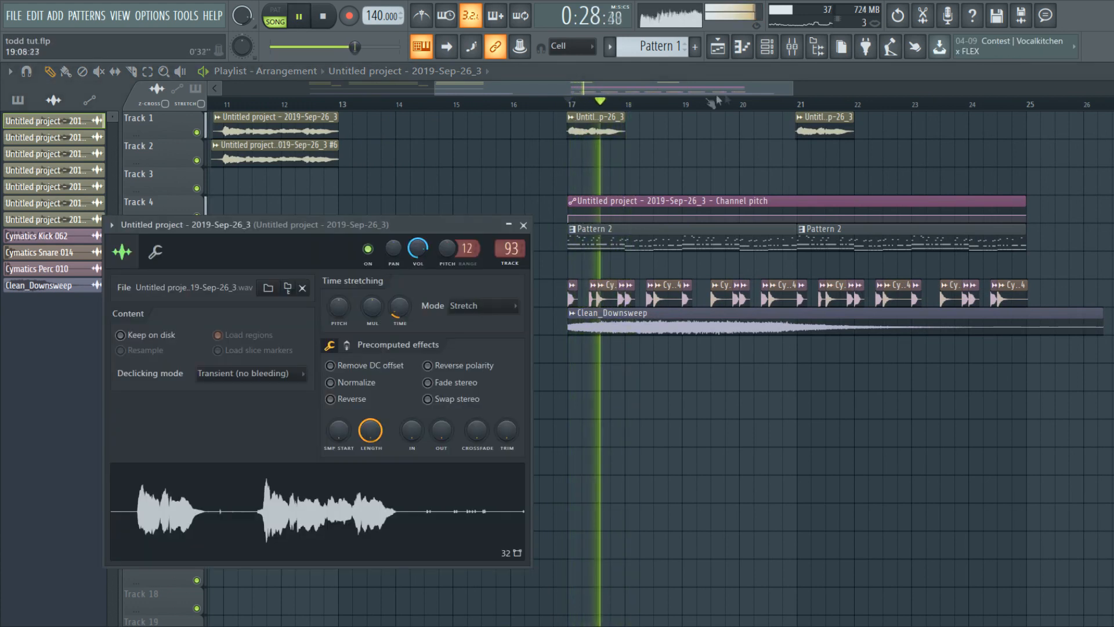
# Step: Add a second Fruity delay 2 to chop insert 93, audition it, and return to the playlist
pyautogui.press('space')
pyautogui.click(792, 46)
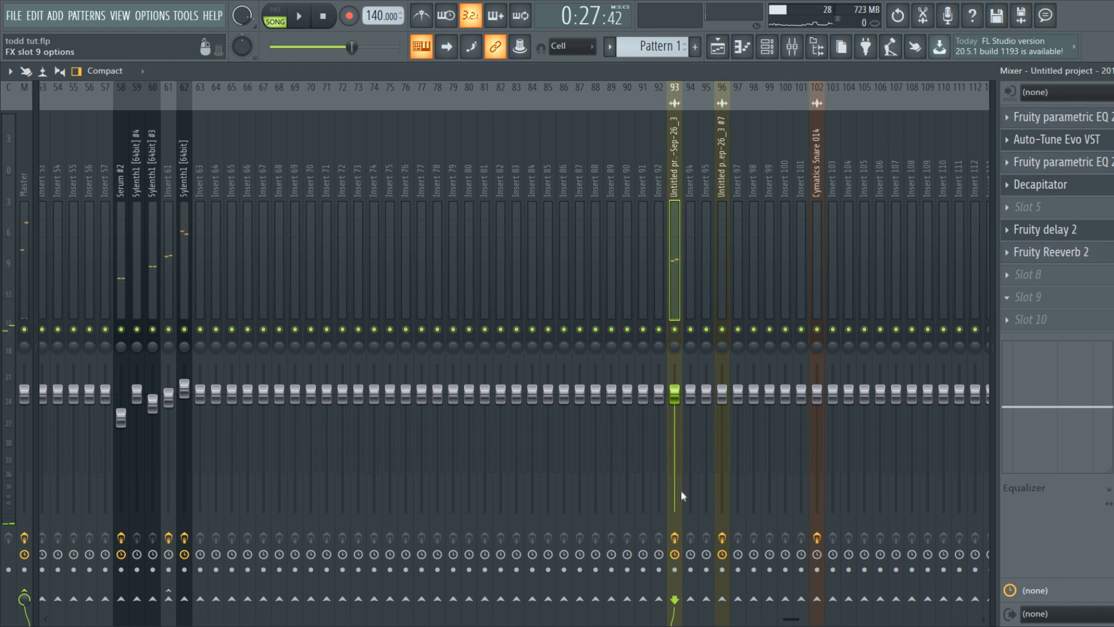
pyautogui.click(686, 578)
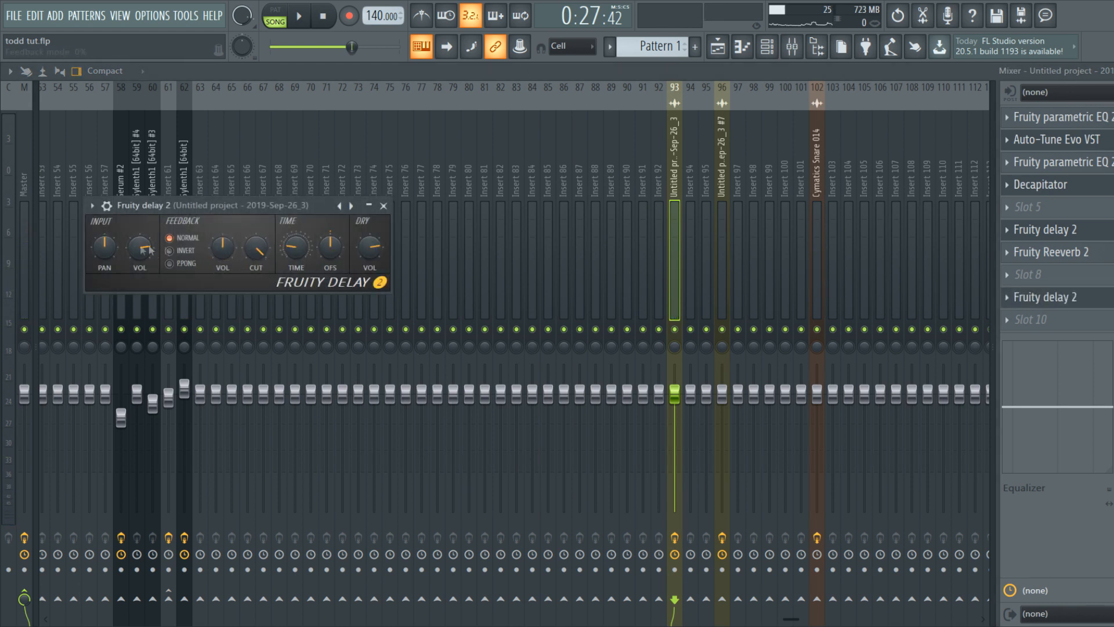
pyautogui.press('space')
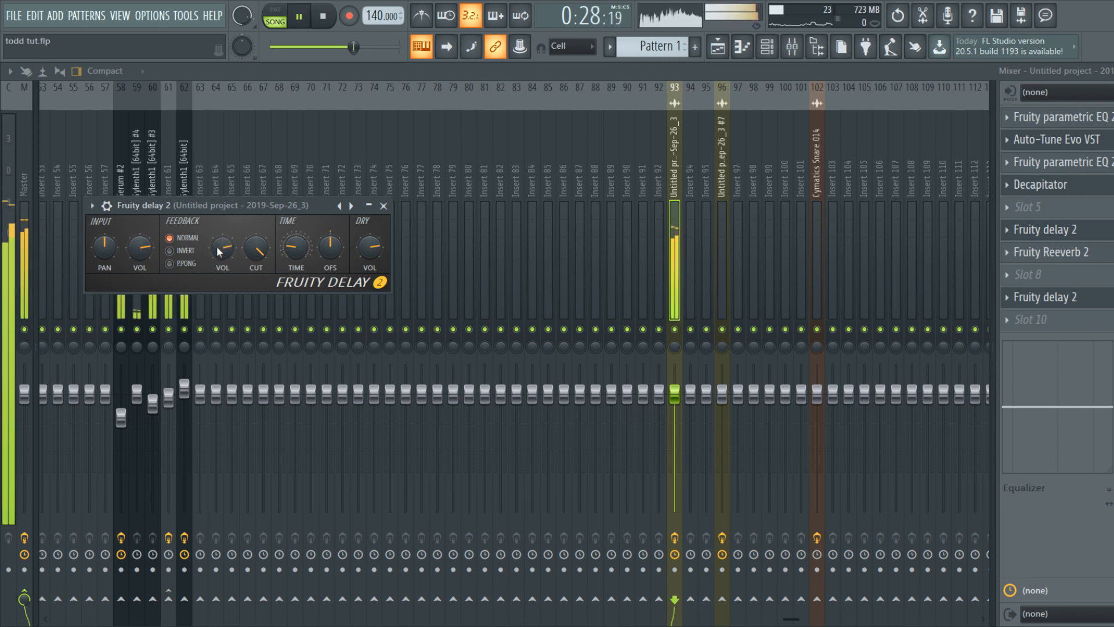
pyautogui.press('space')
pyautogui.click(1045, 297)
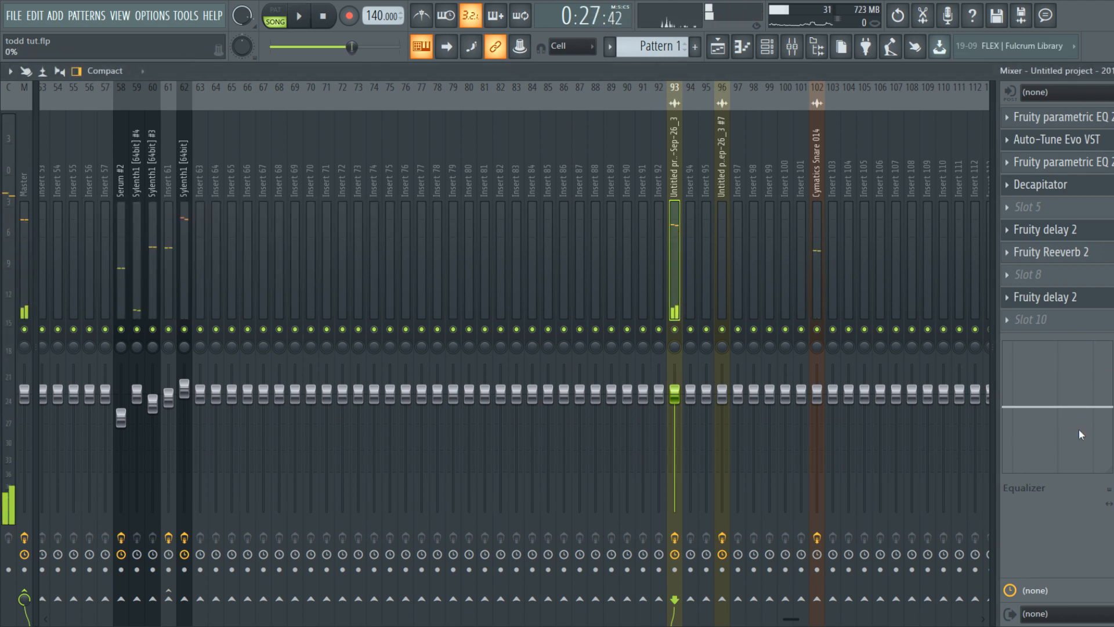
pyautogui.click(718, 46)
pyautogui.scroll(-3, 651, 228)
pyautogui.scroll(3, 770, 275)
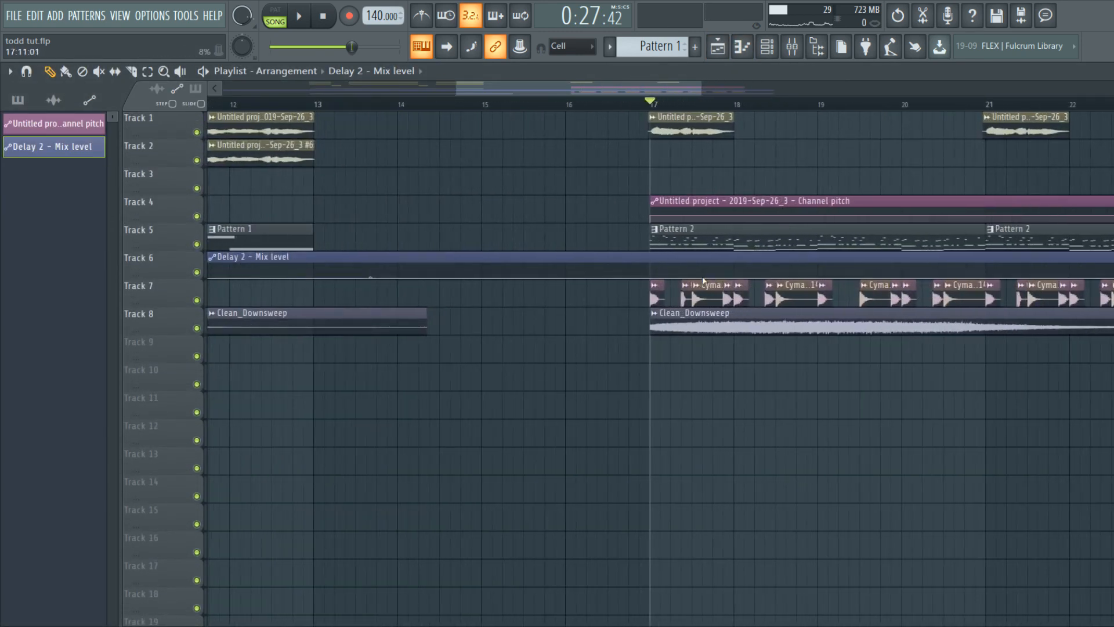
# Step: Add a curved rise to the Delay 2 mix-level automation and move point 4 to about bar 21
pyautogui.press('space')
pyautogui.rightClick(807, 277)
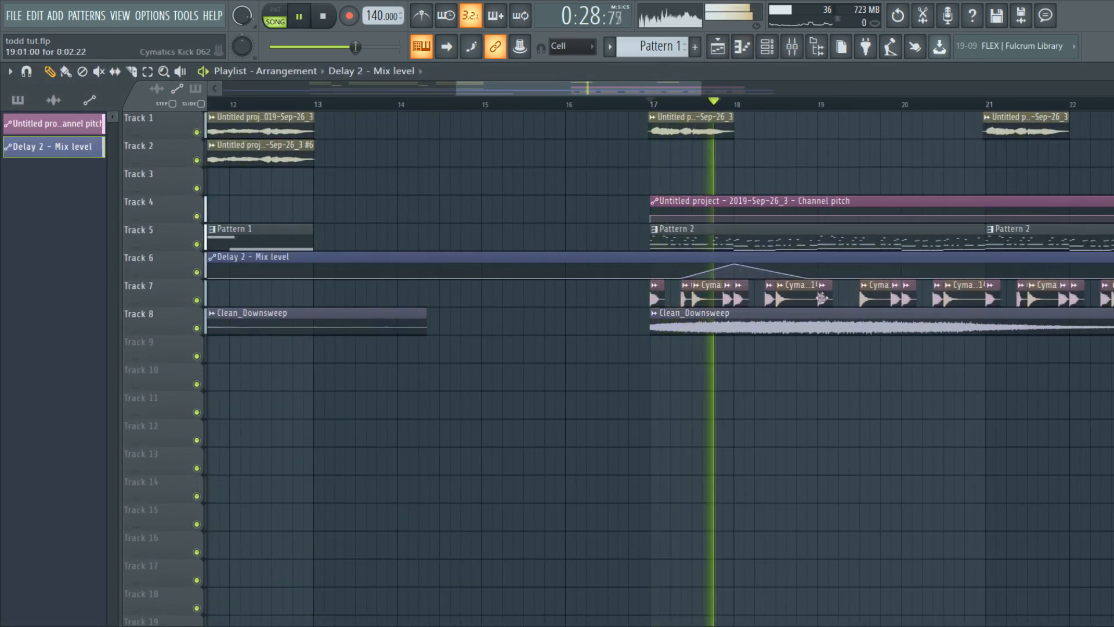
pyautogui.moveTo(708, 271); pyautogui.dragTo(708, 277)
pyautogui.press('space')
pyautogui.press('space')
pyautogui.moveTo(808, 278); pyautogui.dragTo(990, 315)
pyautogui.press('space')
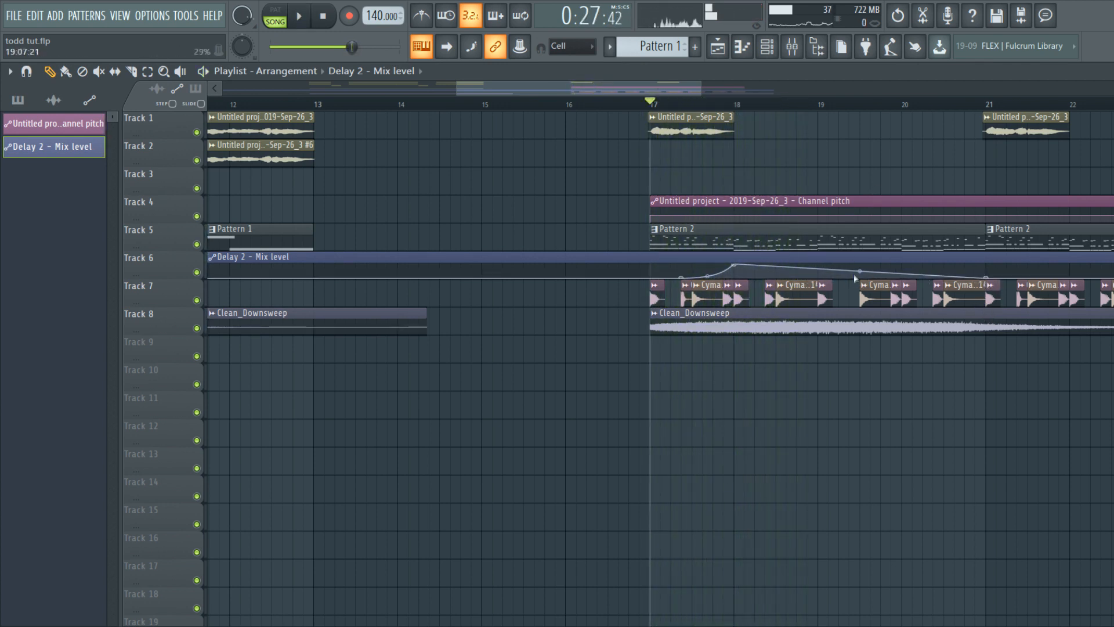
# Step: Lower the vocal insert's Fruity delay 2 feedback to about 28%
pyautogui.click(800, 41)
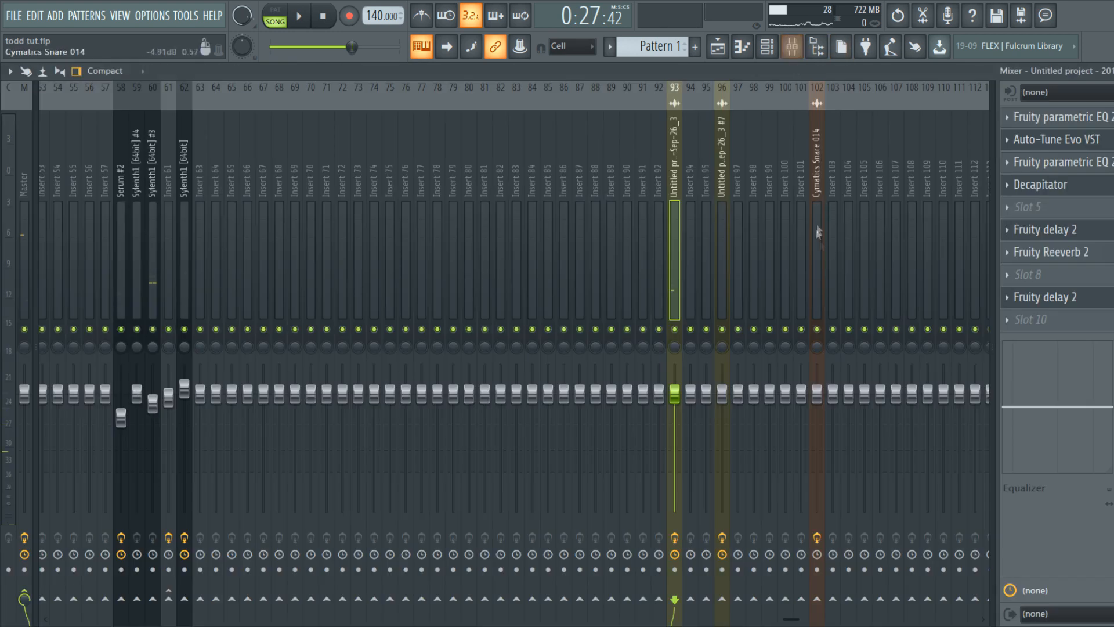
pyautogui.click(1105, 299)
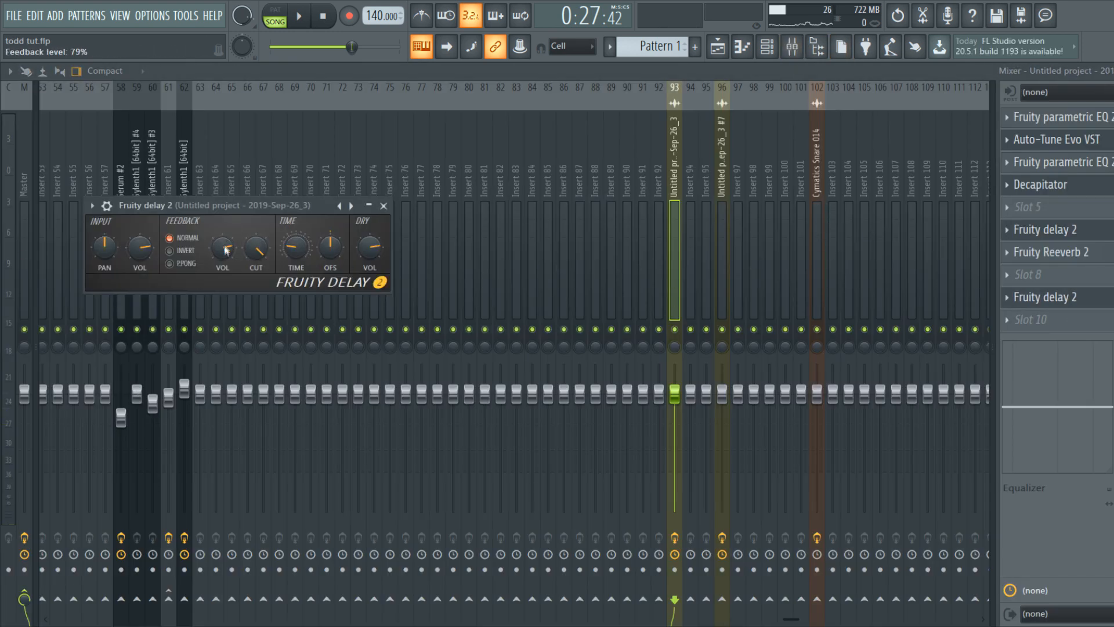
pyautogui.press('space')
pyautogui.moveTo(226, 248); pyautogui.dragTo(226, 273)
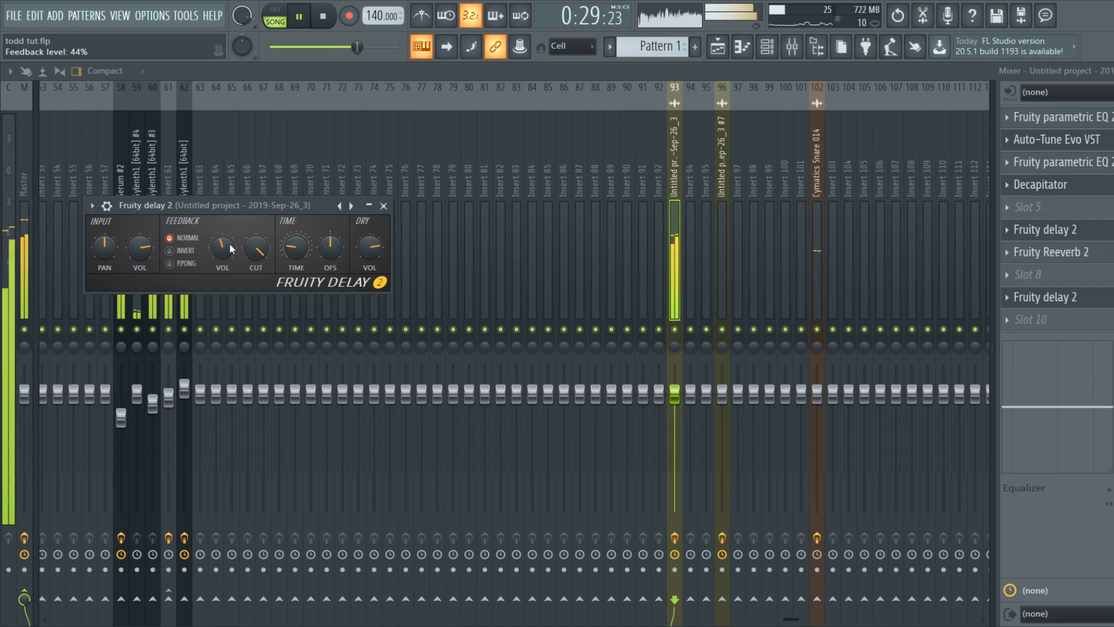
pyautogui.moveTo(226, 273); pyautogui.dragTo(227, 250)
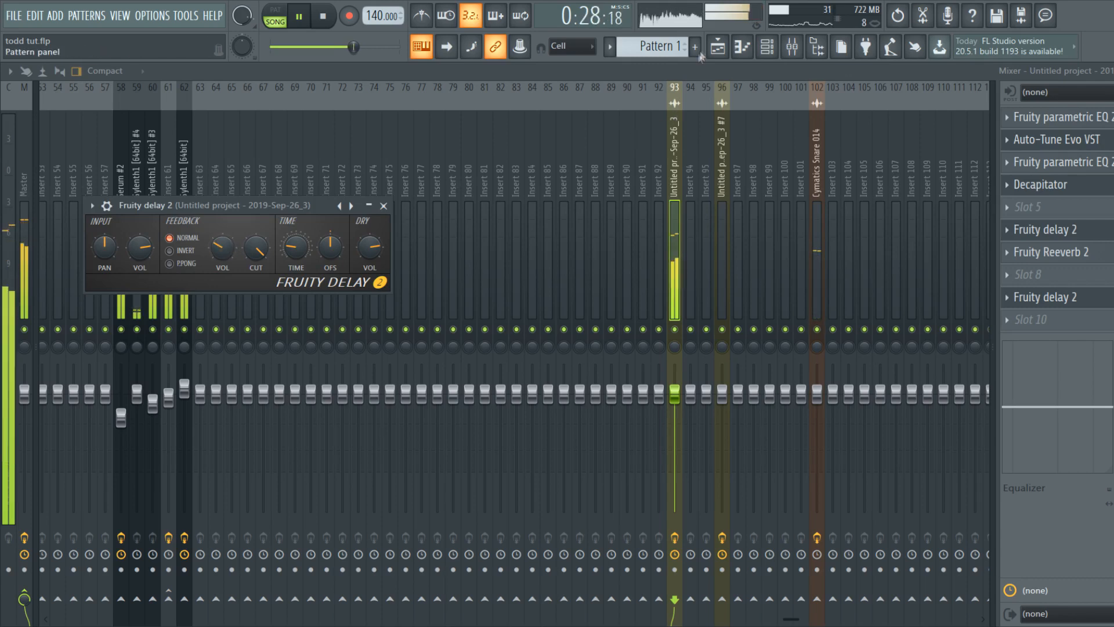
pyautogui.click(718, 47)
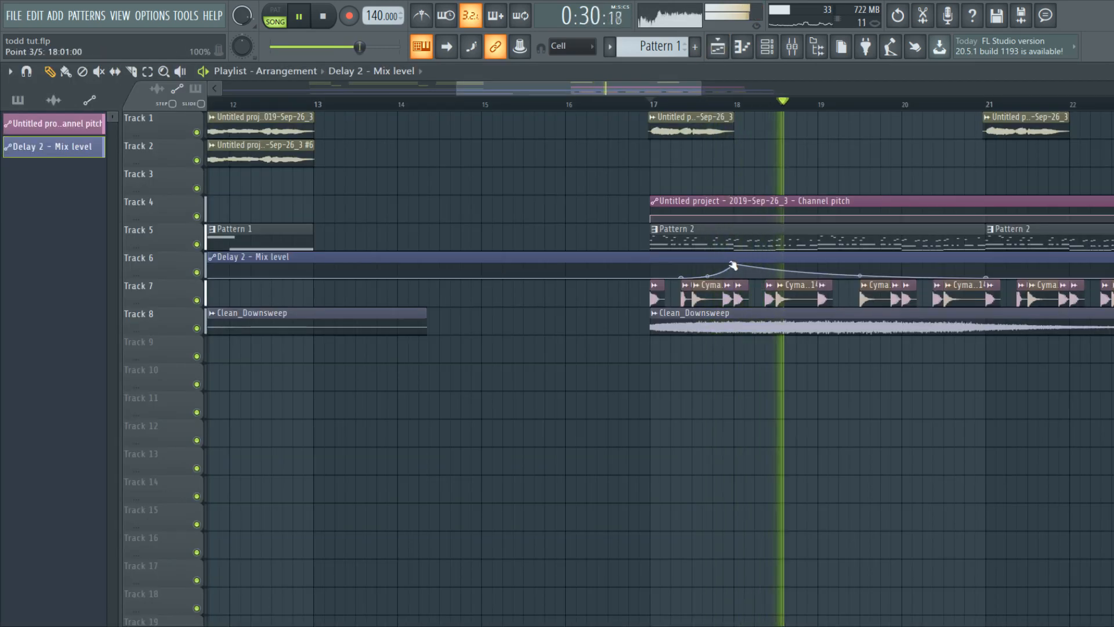
# Step: Paint a copy of the Track 1 vocal chop at bar 19 and nudge it into place
pyautogui.click(730, 123)
pyautogui.click(820, 136)
pyautogui.scroll(4, 833, 142)
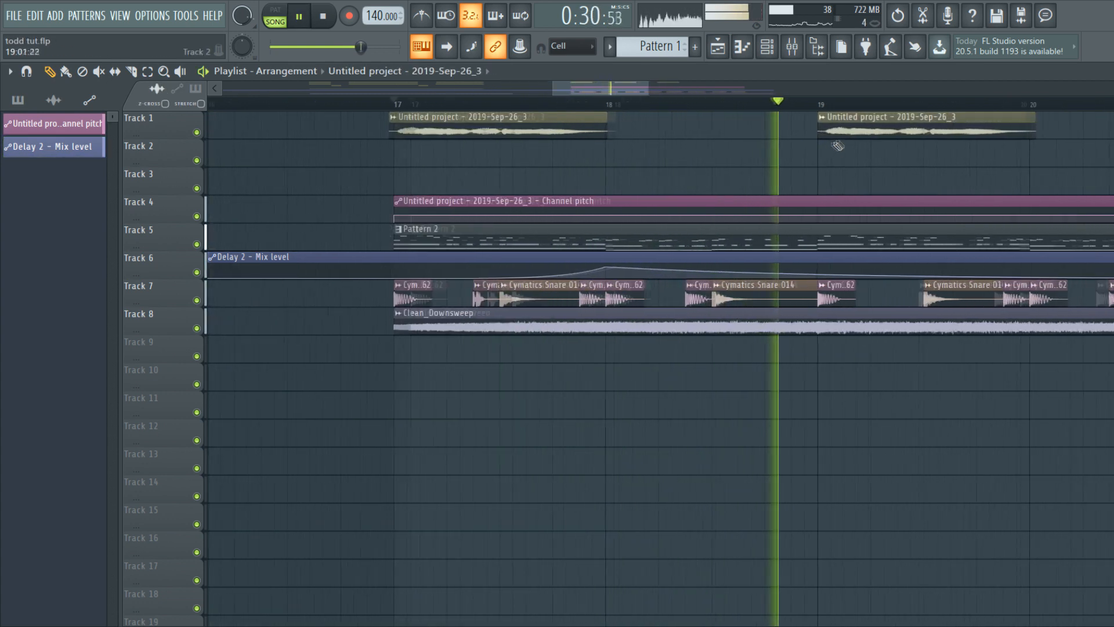
pyautogui.press('space')
pyautogui.moveTo(846, 126); pyautogui.dragTo(852, 127)
pyautogui.moveTo(852, 127); pyautogui.dragTo(842, 126)
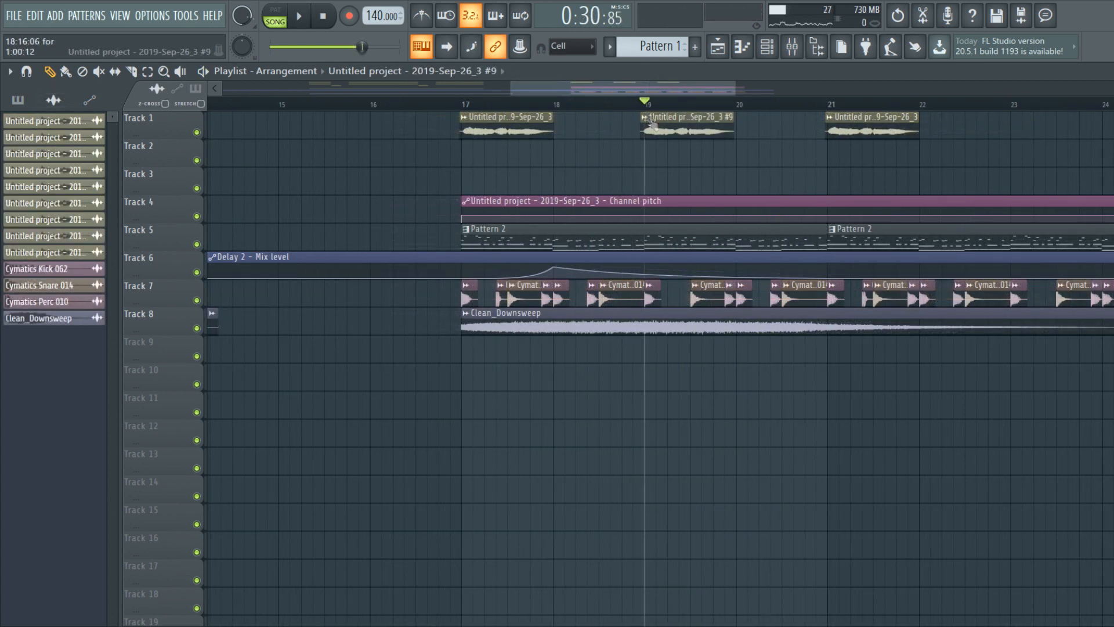
# Step: Inspect the bar-19 vocal sample's settings, then preview playback from bar 19
pyautogui.doubleClick(691, 125)
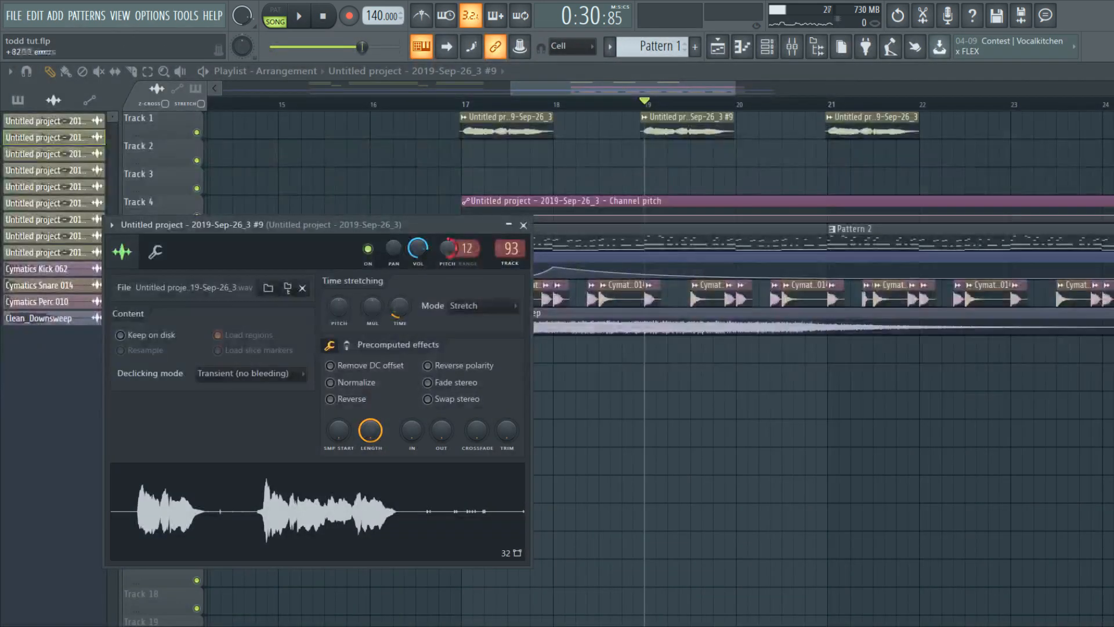
pyautogui.press('Escape')
pyautogui.press('space')
pyautogui.scroll(-1, 648, 152)
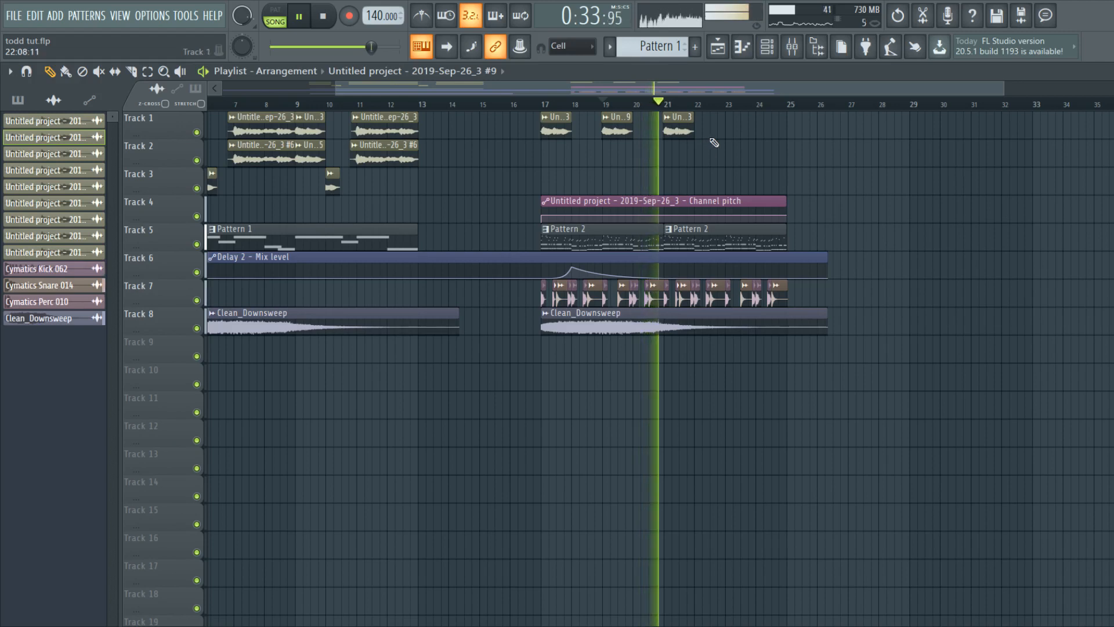
pyautogui.press('space')
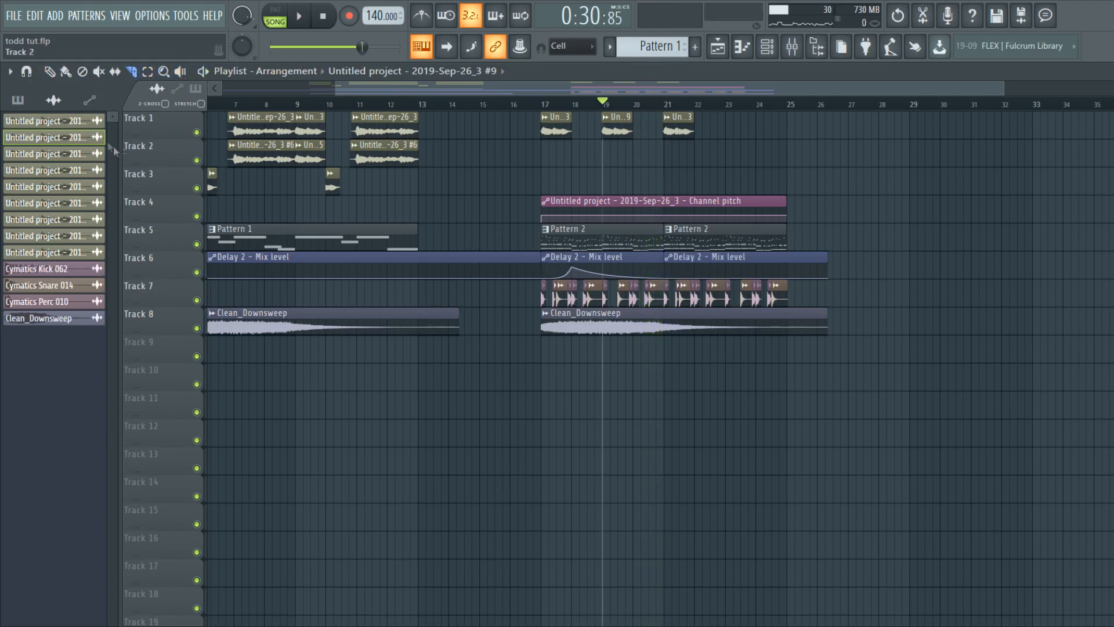
# Step: Replace the long Delay 2 automation clips with a 4-bar Delay 2 clip at bar 21
pyautogui.rightClick(525, 260)
pyautogui.click(575, 259)
pyautogui.rightClick(680, 258)
pyautogui.click(671, 260)
# Step: Shift the last vocal chop to bar 23, play the drop to check timing, and return to the intro
pyautogui.scroll(2, 696, 162)
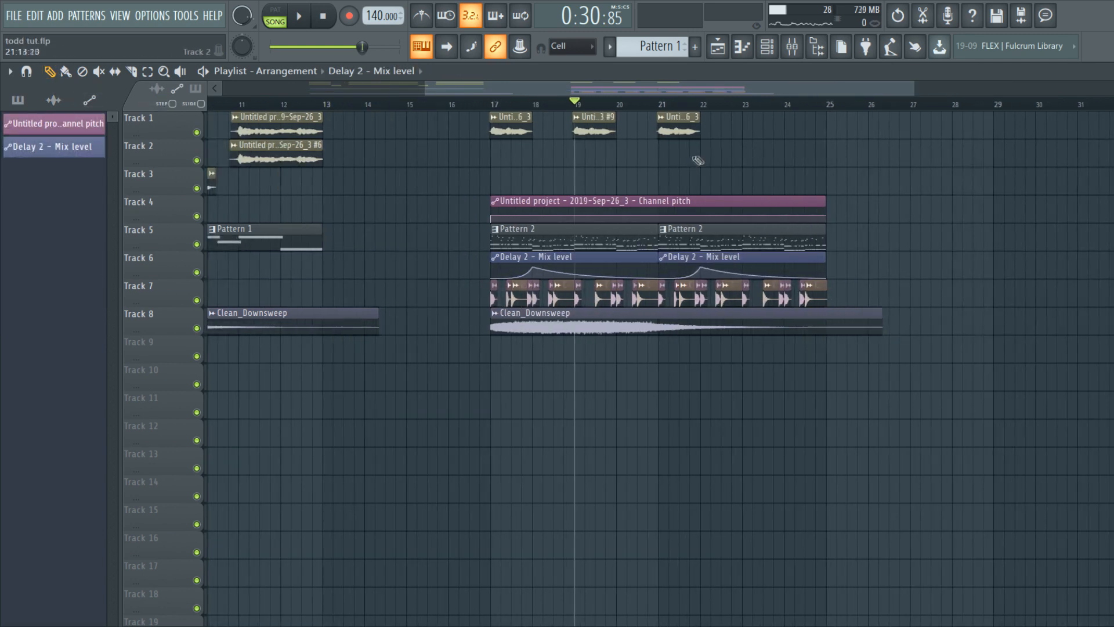
pyautogui.scroll(2, 671, 141)
pyautogui.scroll(-3, 625, 140)
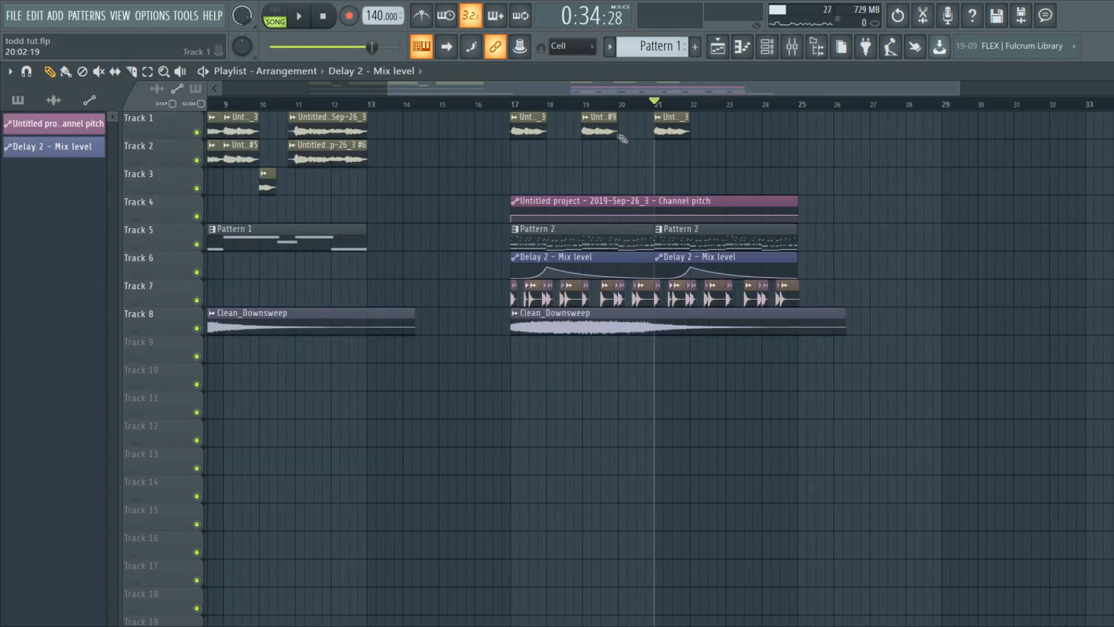
pyautogui.scroll(3, 746, 130)
pyautogui.moveTo(741, 130); pyautogui.dragTo(746, 130)
pyautogui.press('space')
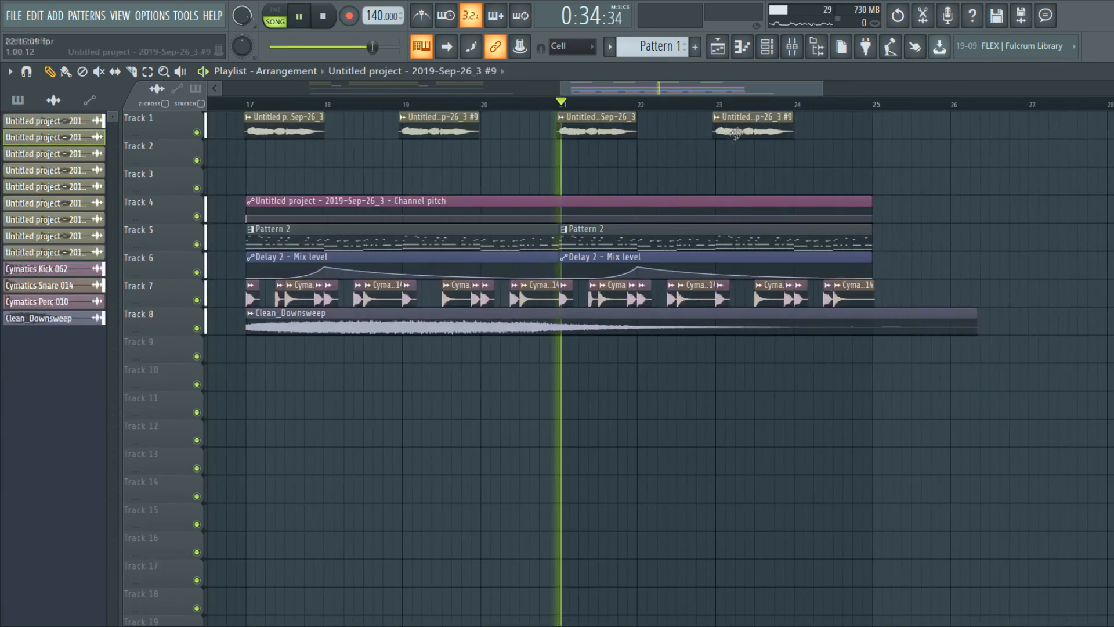
pyautogui.scroll(-5, 727, 179)
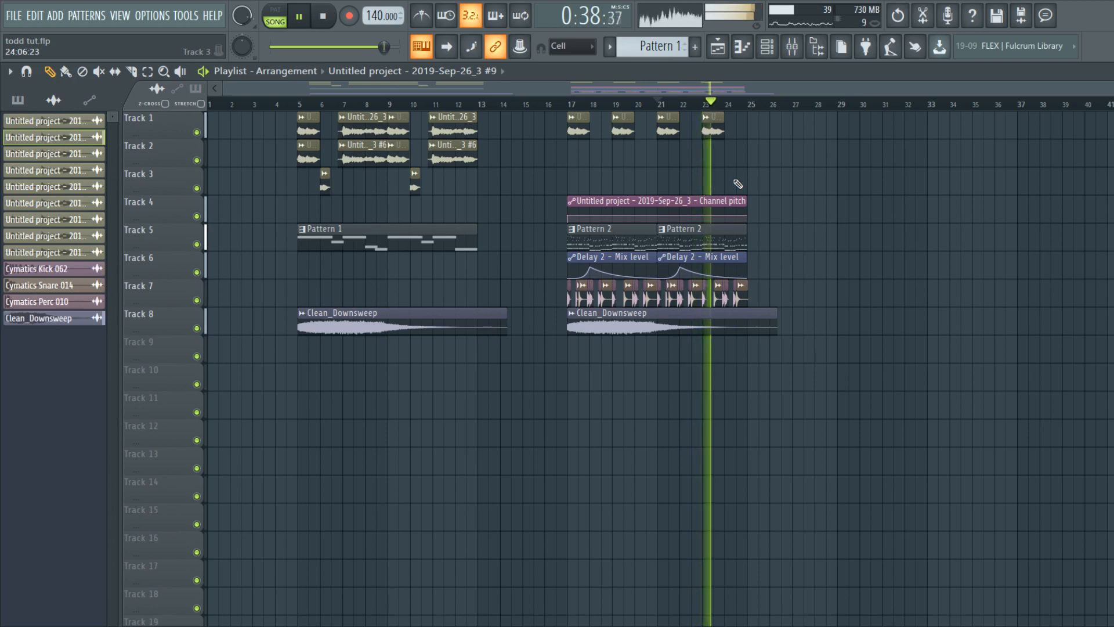
pyautogui.press('space')
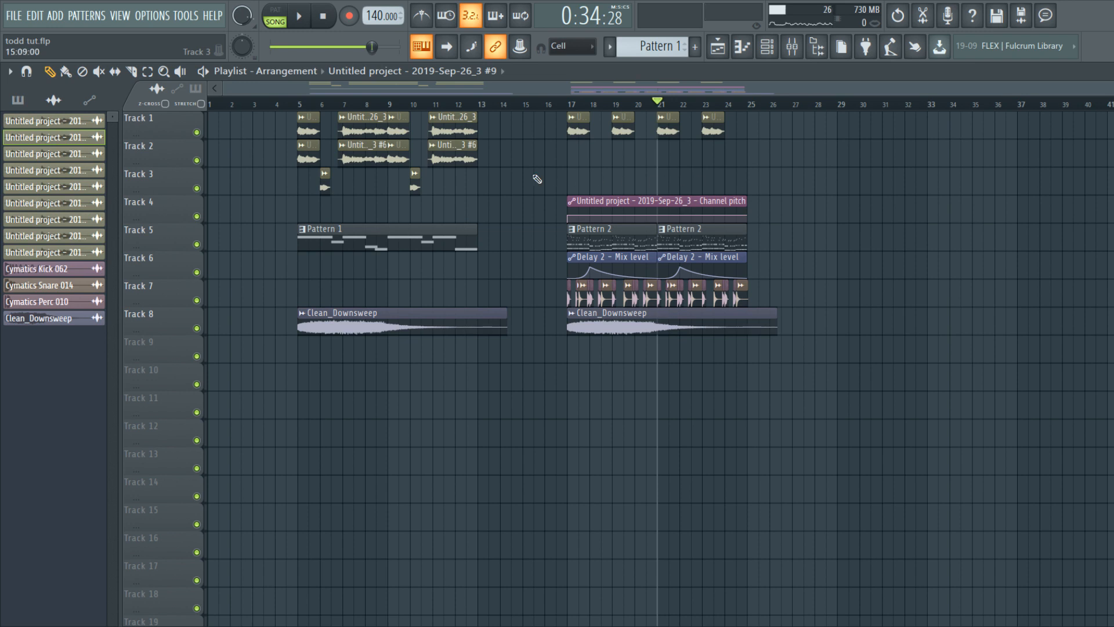
pyautogui.click(297, 106)
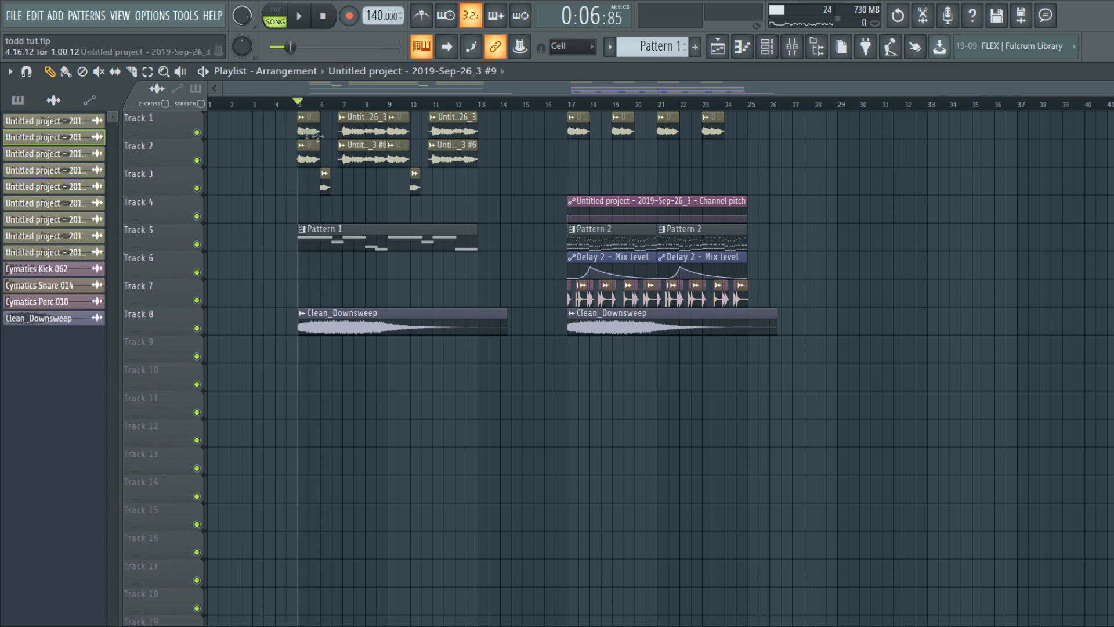
pyautogui.keyDown('ctrl'); pyautogui.scroll(5, 365, 208); pyautogui.keyUp('ctrl')
pyautogui.press('space')
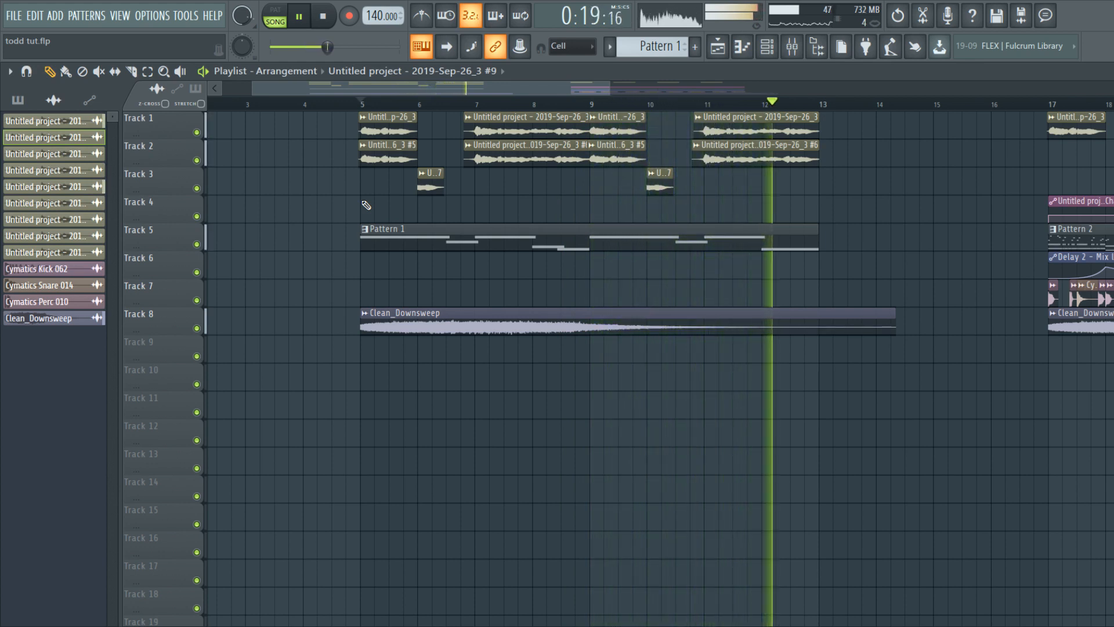
pyautogui.press('space')
pyautogui.scroll(-2, 366, 206)
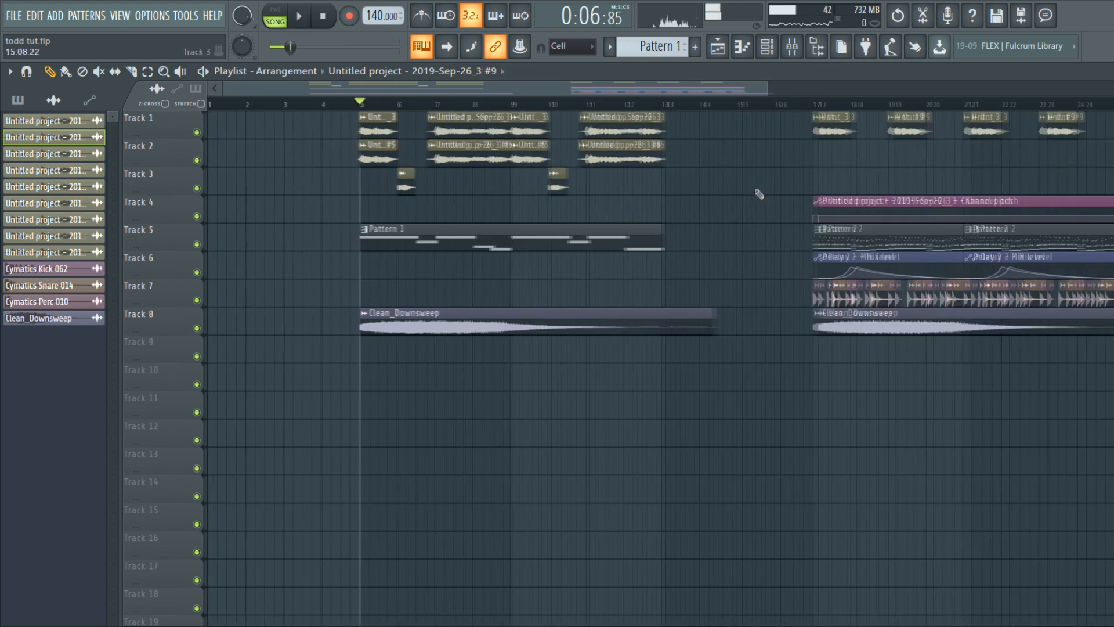
pyautogui.click(775, 105)
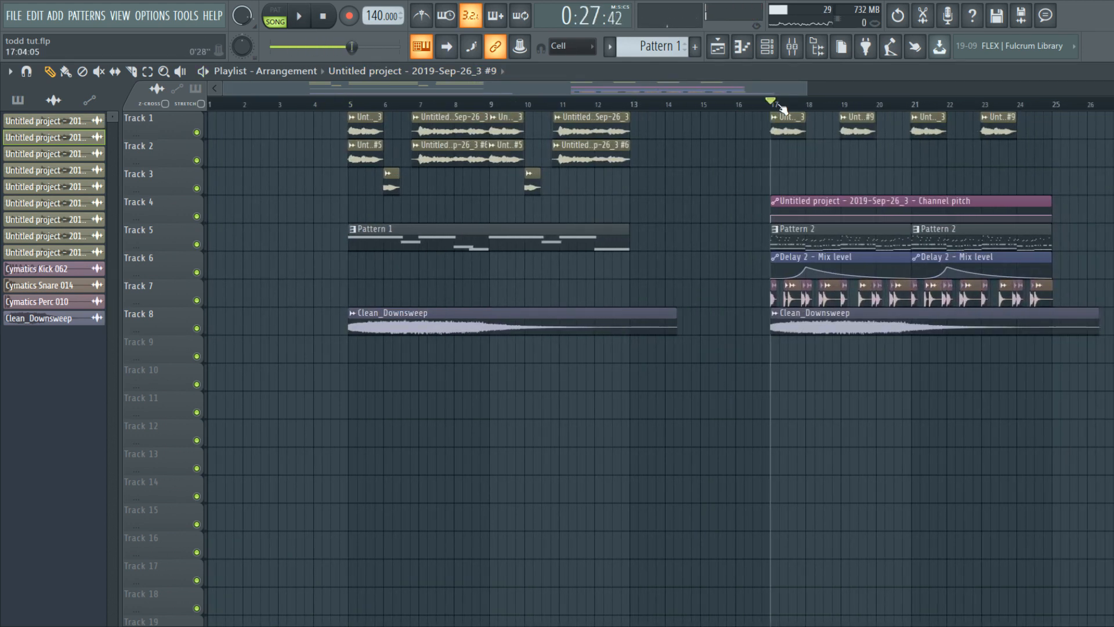
pyautogui.press('space')
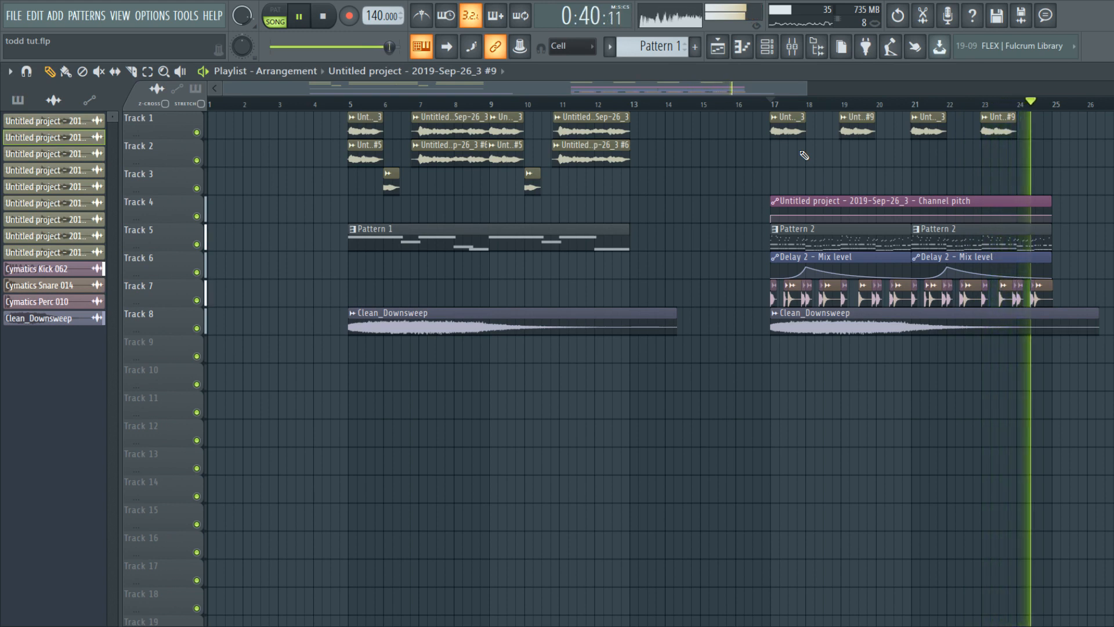
pyautogui.press('space')
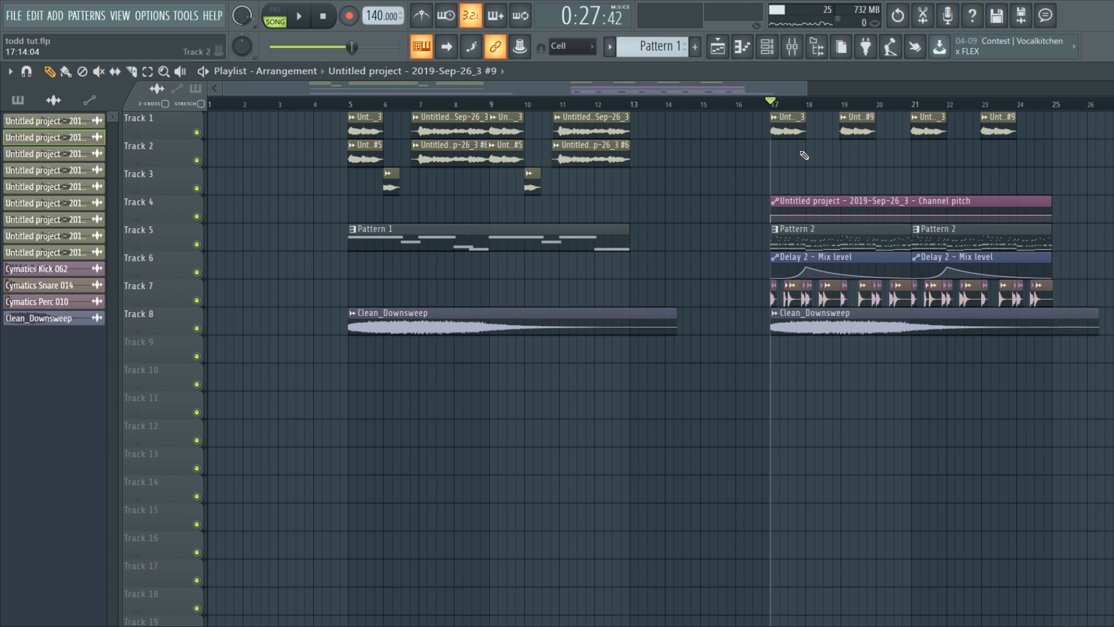
pyautogui.moveTo(811, 92); pyautogui.dragTo(900, 92)
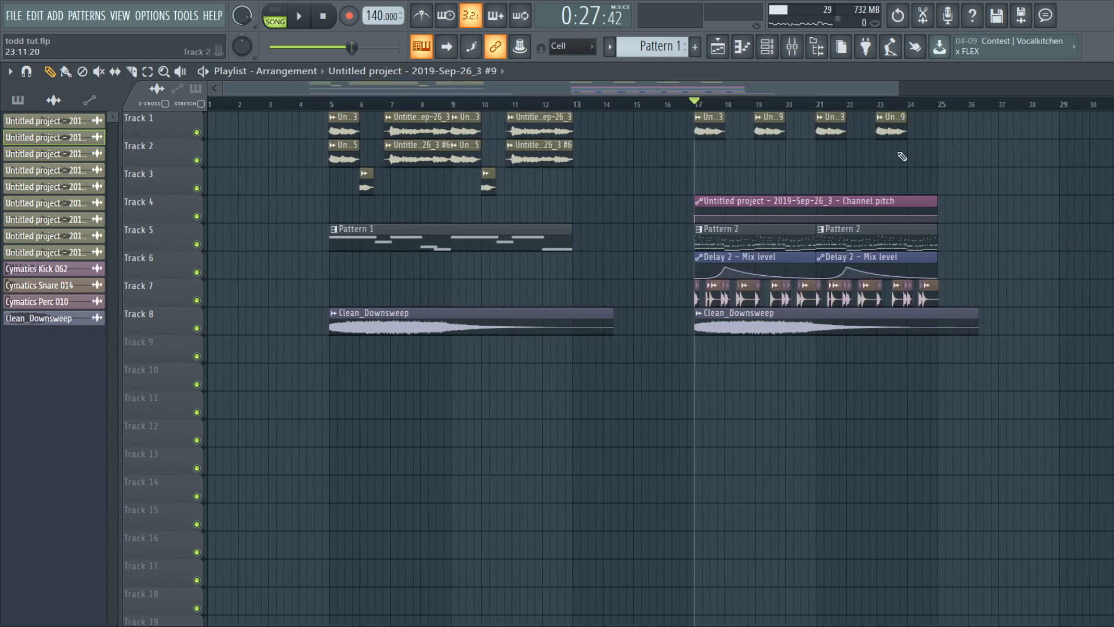